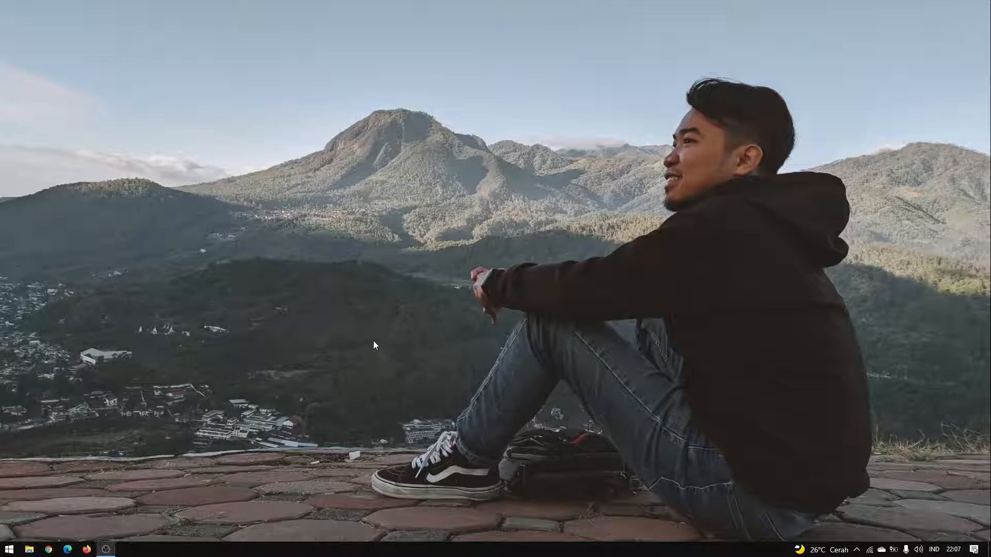
Step: Open a blank Notepad window and move it slightly up on the desktop
key("super+r")
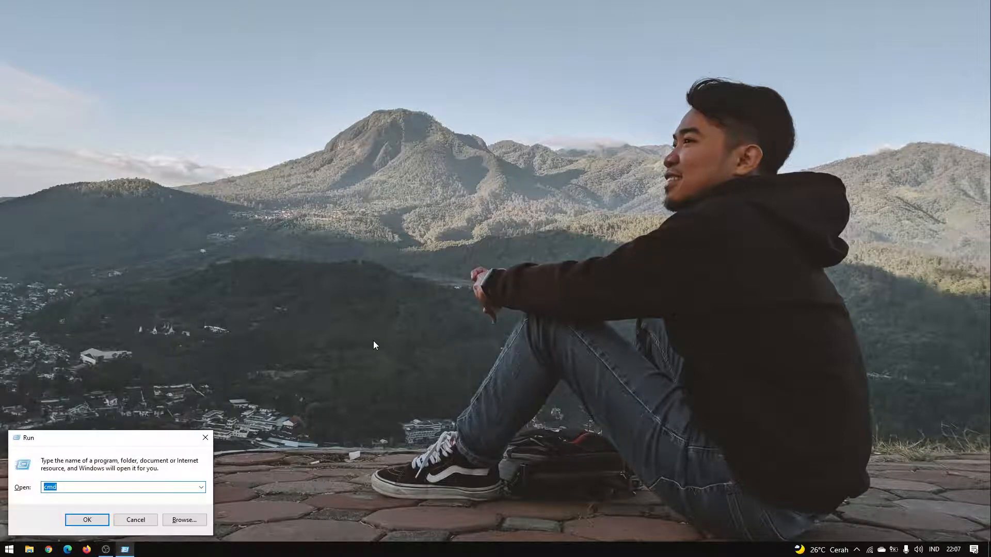
type("notepad")
key("Return")
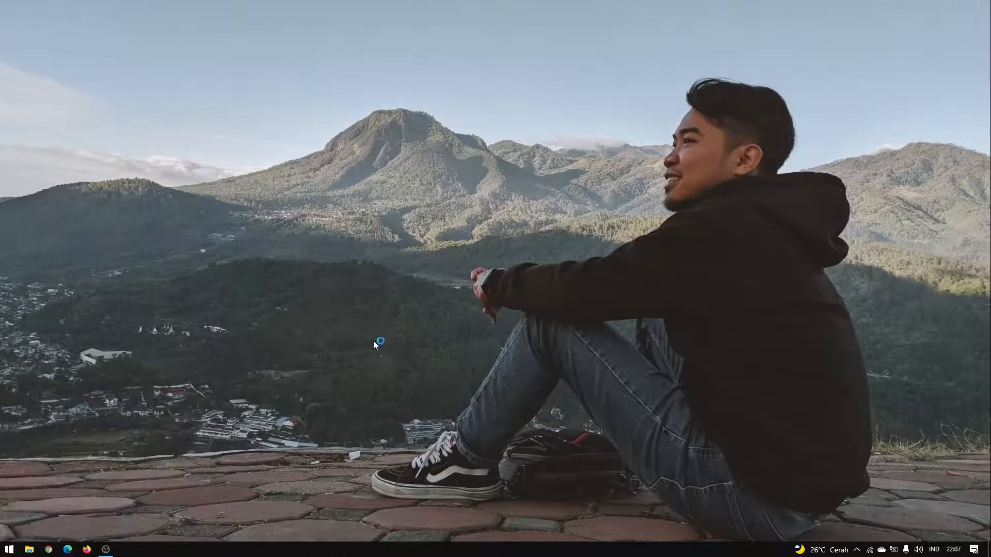
left_click_drag(338, 107, 324, 78)
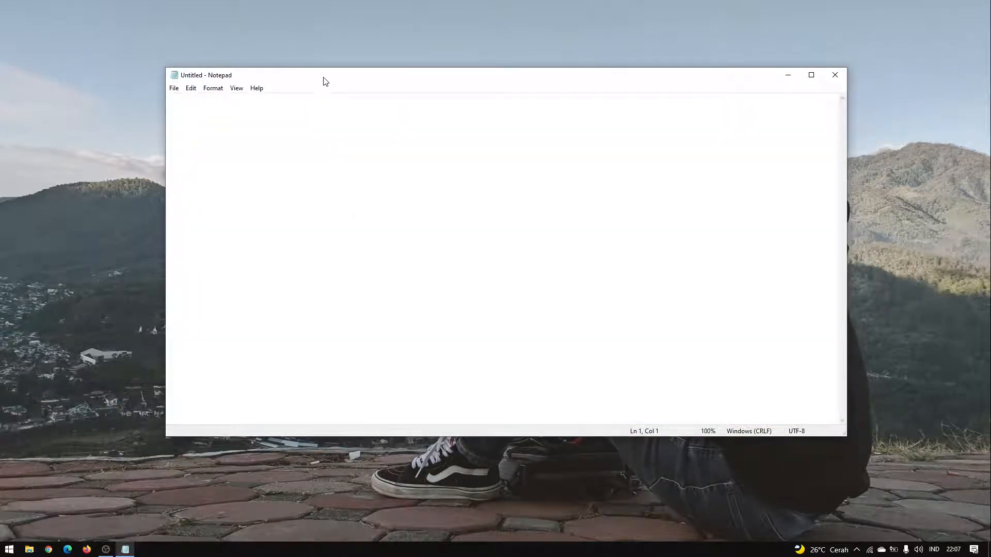
Step: Write the heading "LAN LAPTOP" in the note, followed by a blank line and the address 192.168.100.55
type("LAN LAPTOP")
key("Return")
key("Return")
type("192.168.100.")
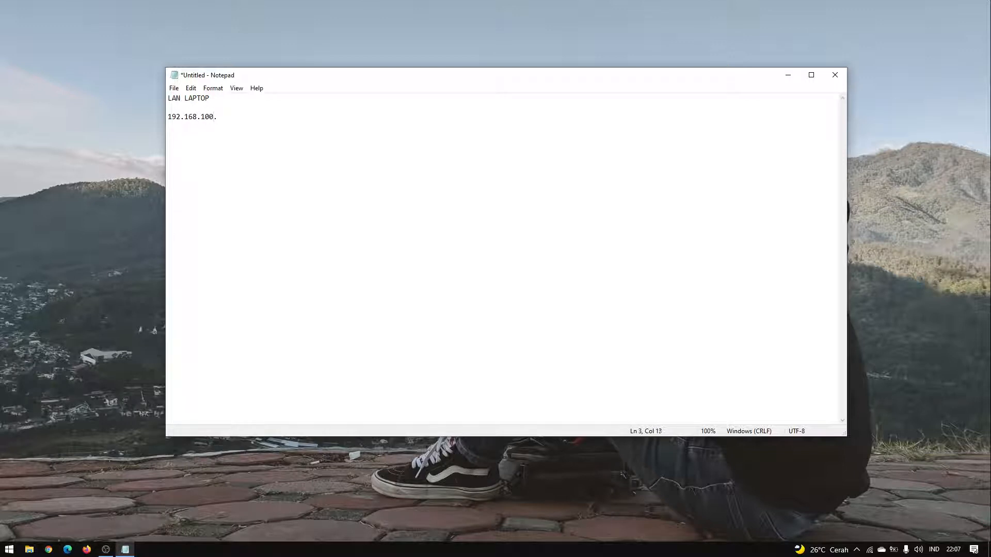
type("55 ")
Step: Add the addresses 192.168.150.55 and 192.168.200.55 on separate lines below the first one
type("192.168.15")
type("0.11")
key("Return")
type("192.168.200.55")
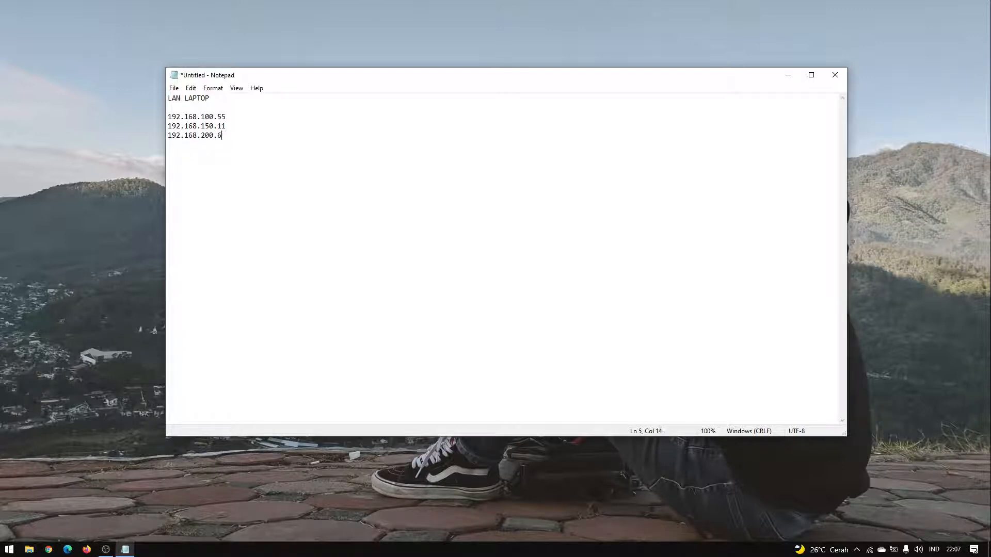
key("Home")
key("BackSpace")
key("BackSpace")
type("55")
key("Down")
key("Return")
key("Return")
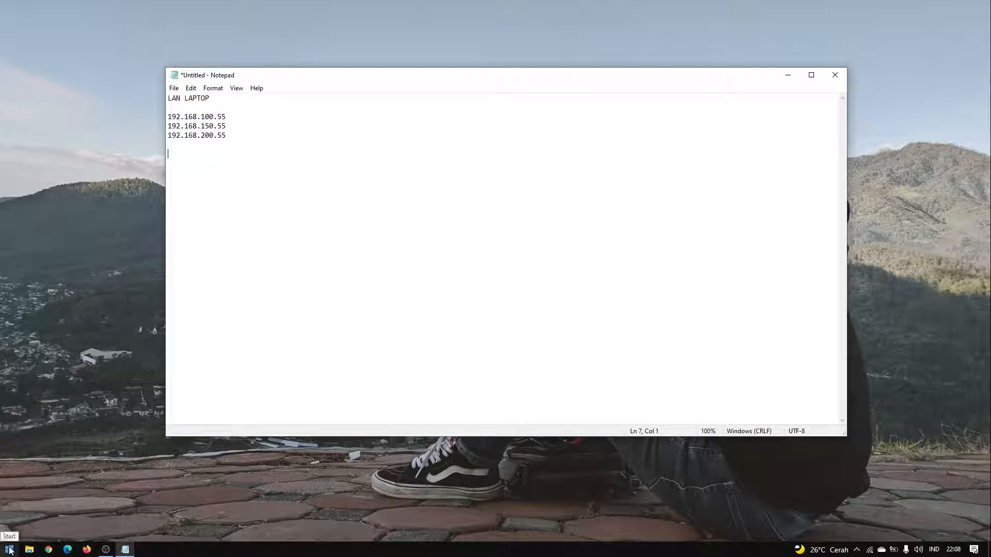
Step: Open the Network Connections list of adapters through File Explorer and Control Panel's network settings
left_click(75, 470)
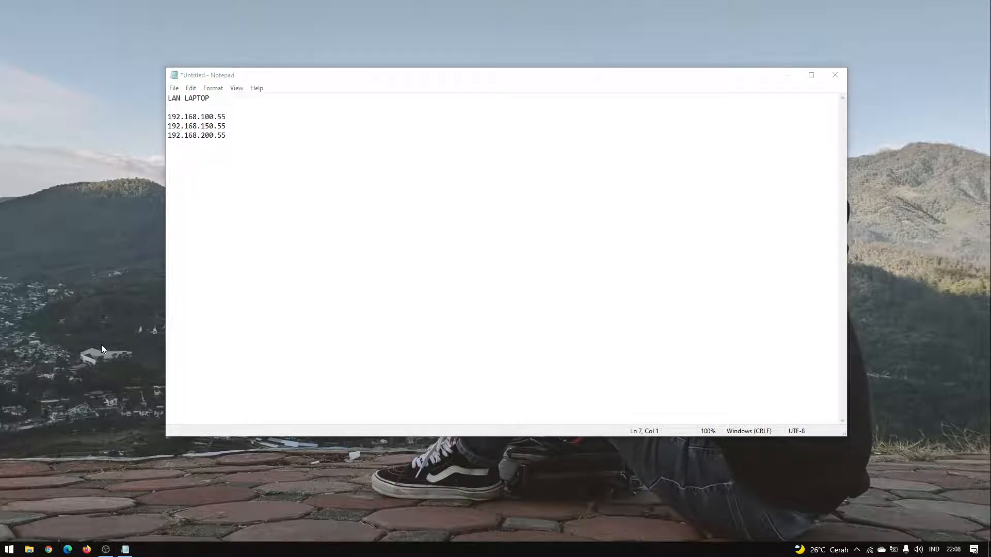
key("super+e")
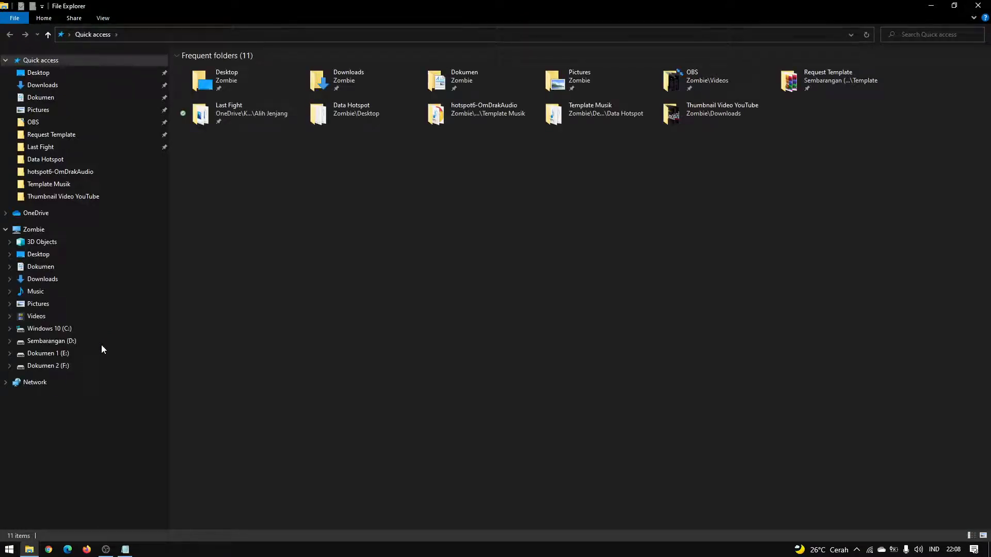
left_click(69, 35)
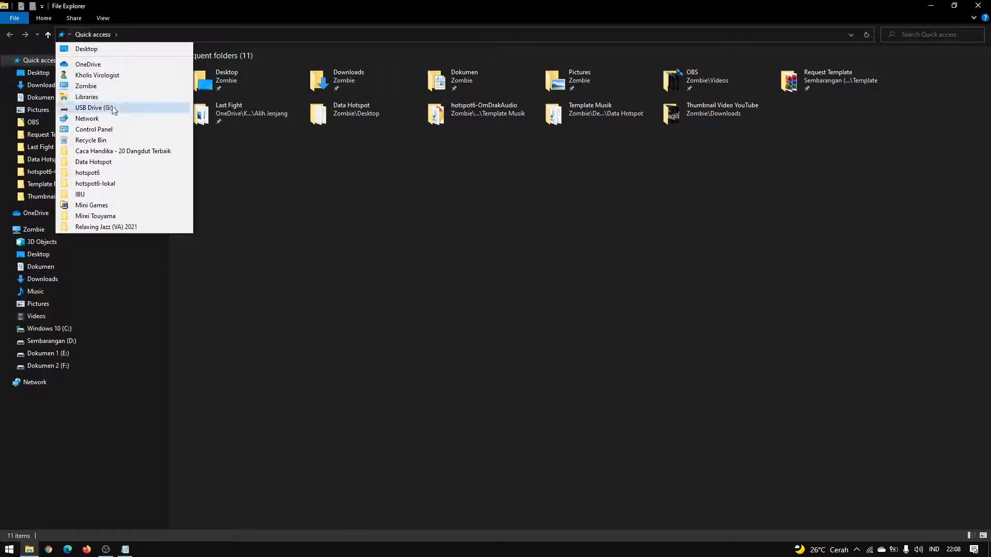
left_click(112, 131)
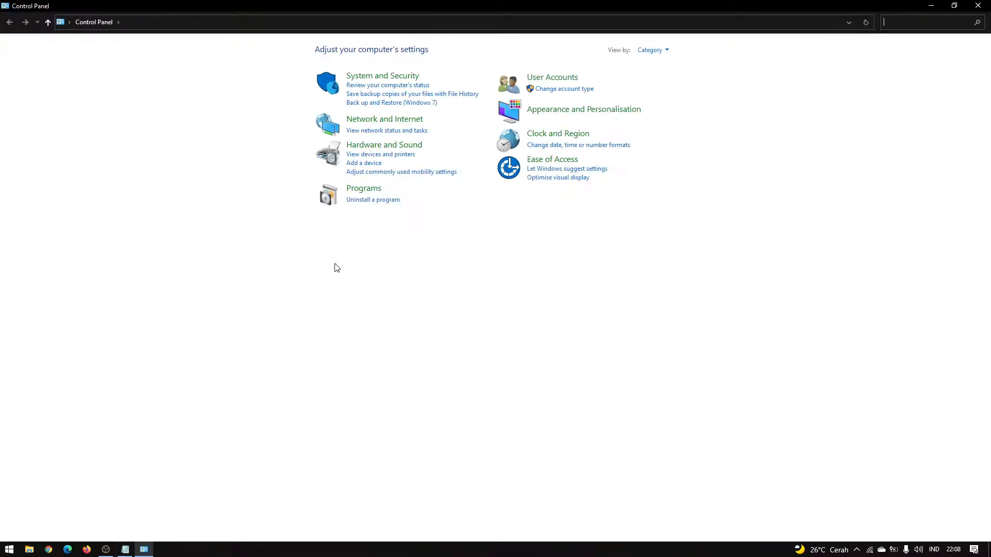
left_click(401, 125)
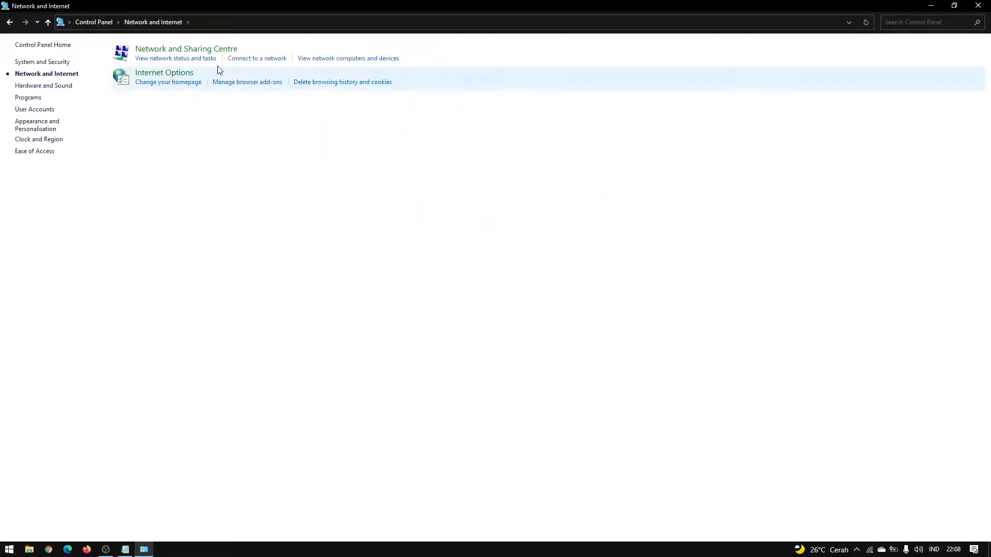
left_click(201, 49)
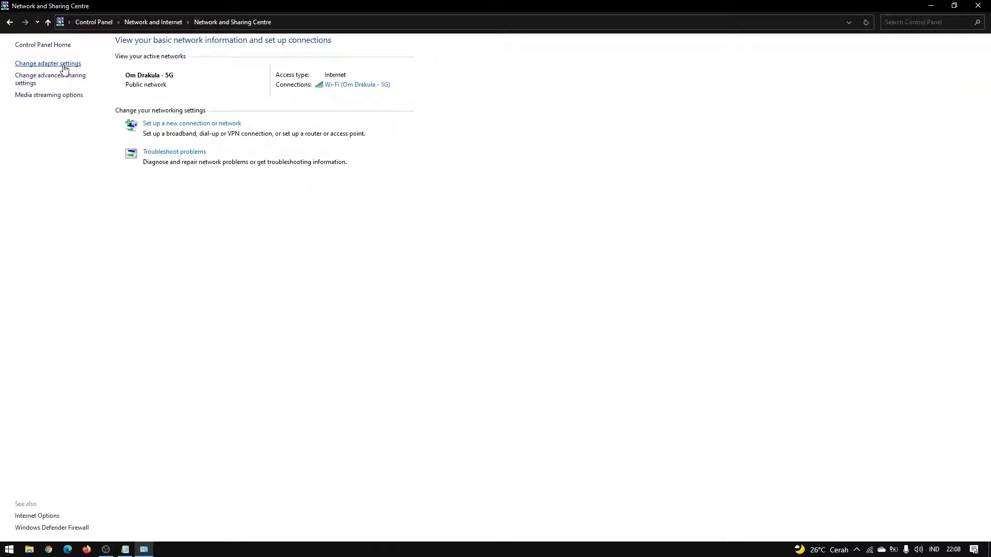
left_click(64, 66)
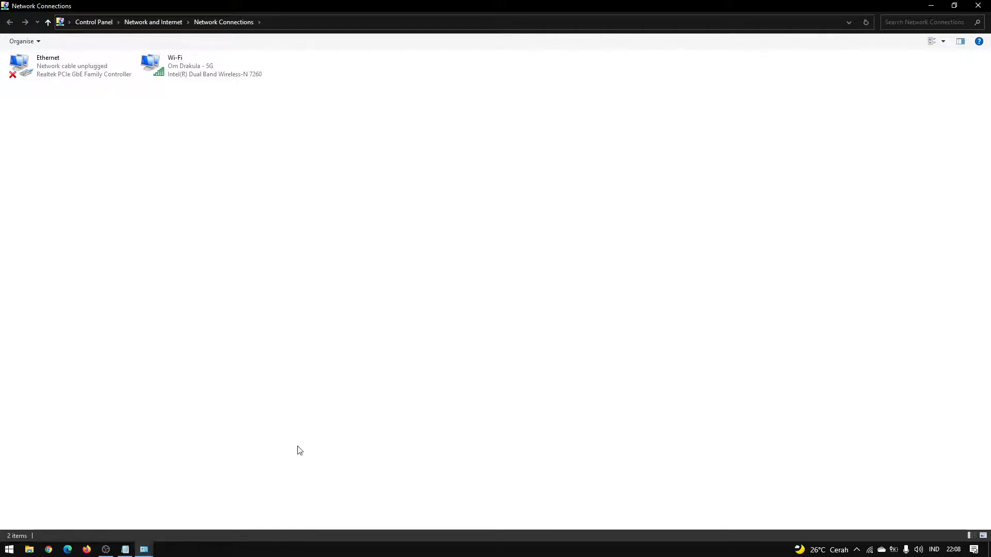
Step: Arrange Network Connections and Notepad side by side and enlarge the note's text to 330%
left_click(124, 549)
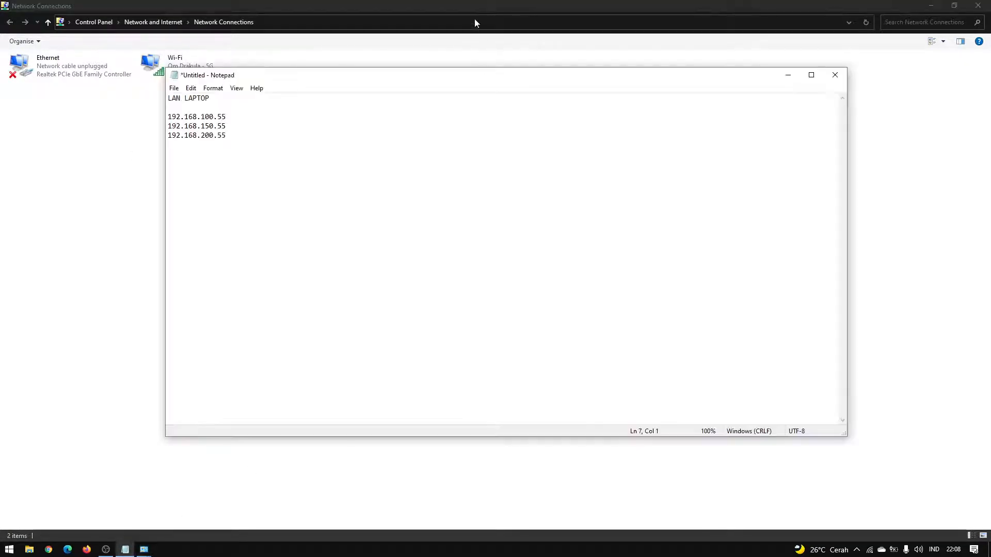
left_click_drag(472, 4, 1, 247)
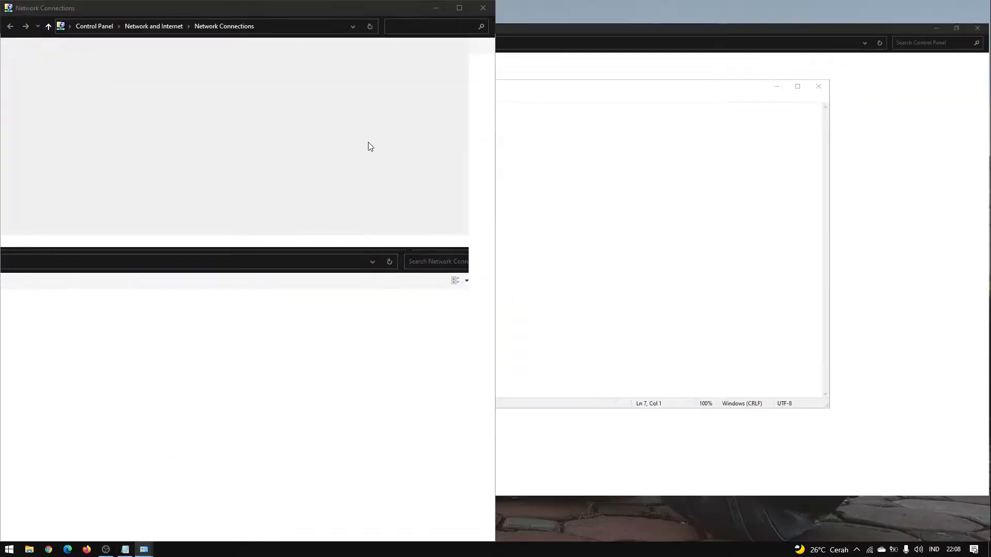
left_click(588, 194)
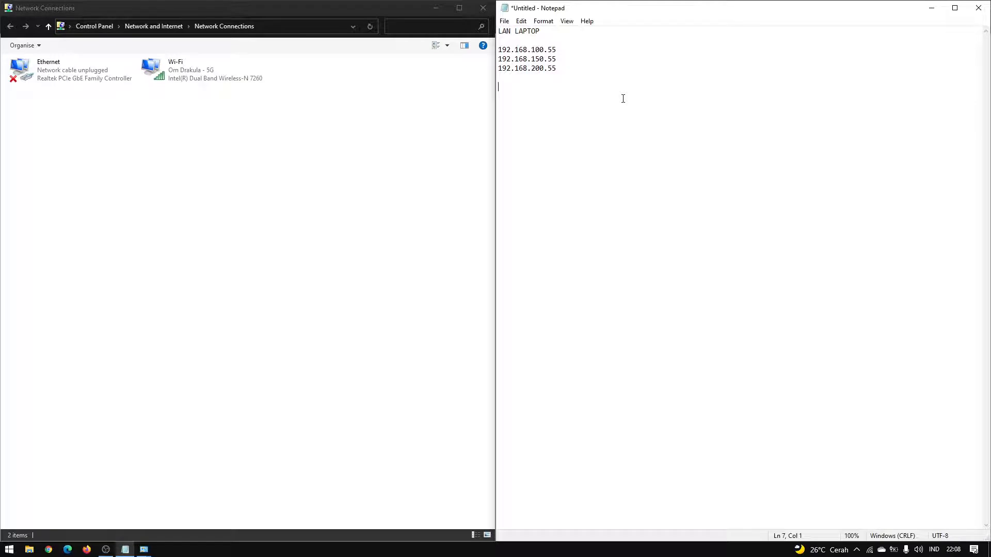
scroll(623, 98, "up", 20)
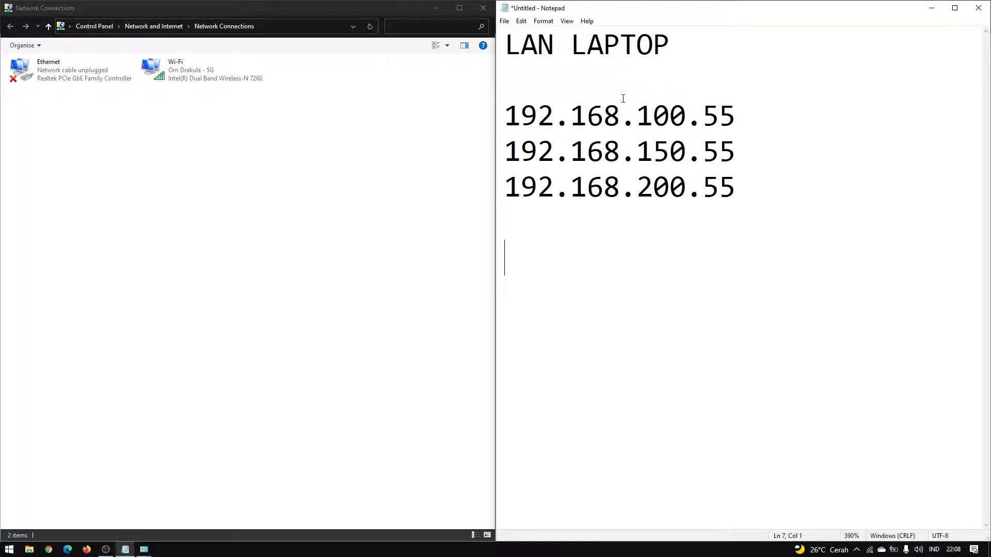
scroll(623, 98, "down", 6)
left_click(289, 122)
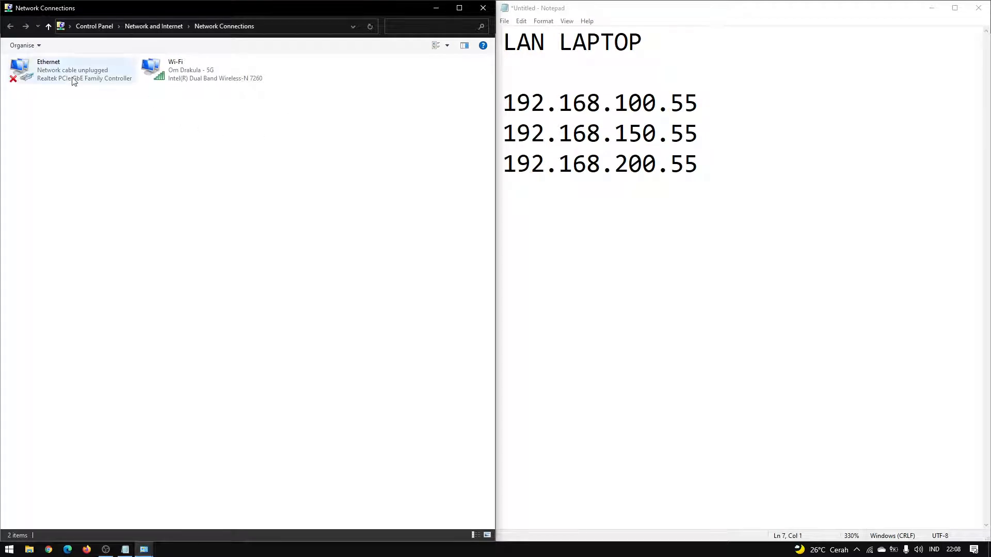
Step: Insert the address 192.168.1.55 as the first entry in the note's LAN LAPTOP list
left_click(611, 248)
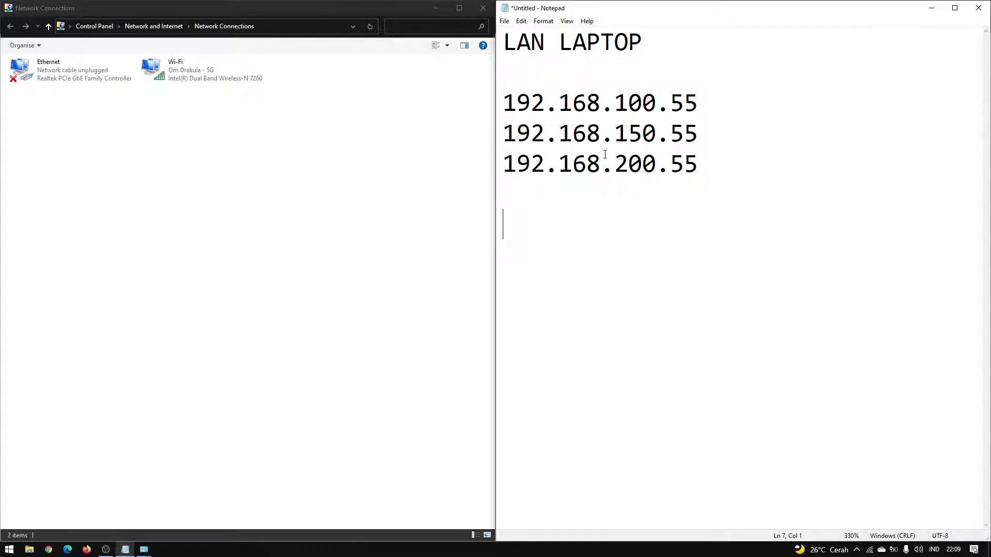
left_click(613, 80)
key("Return")
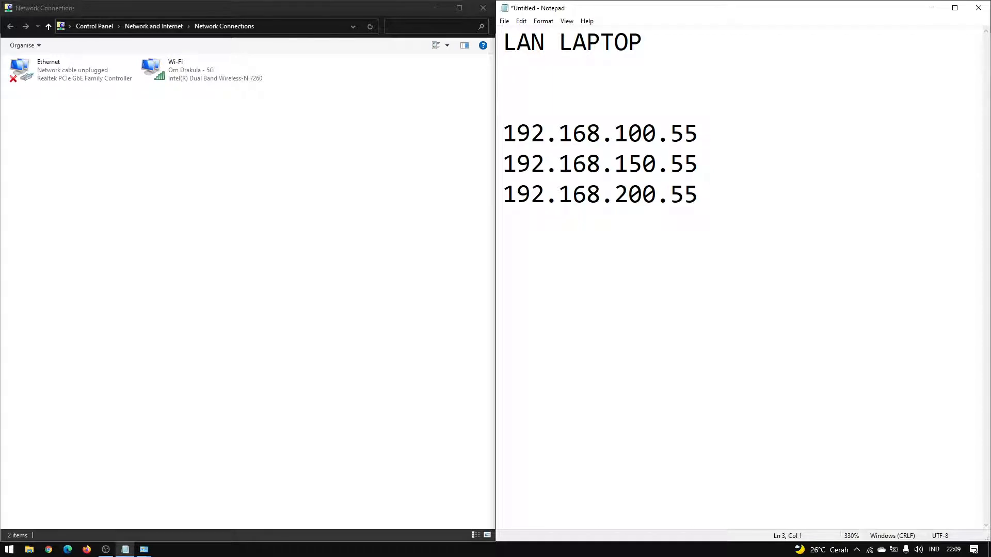
type("192.168.1.")
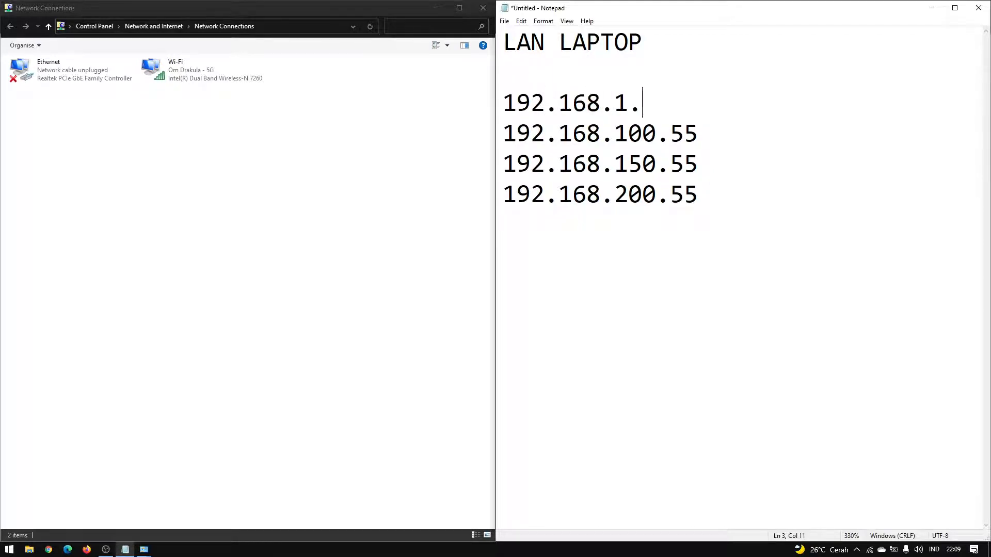
type("55")
Step: Below the address list, write "mengubah ip openwrt" and, on the following line, "dari 192.168.1.1"
left_click(618, 323)
type("mengubah ip o")
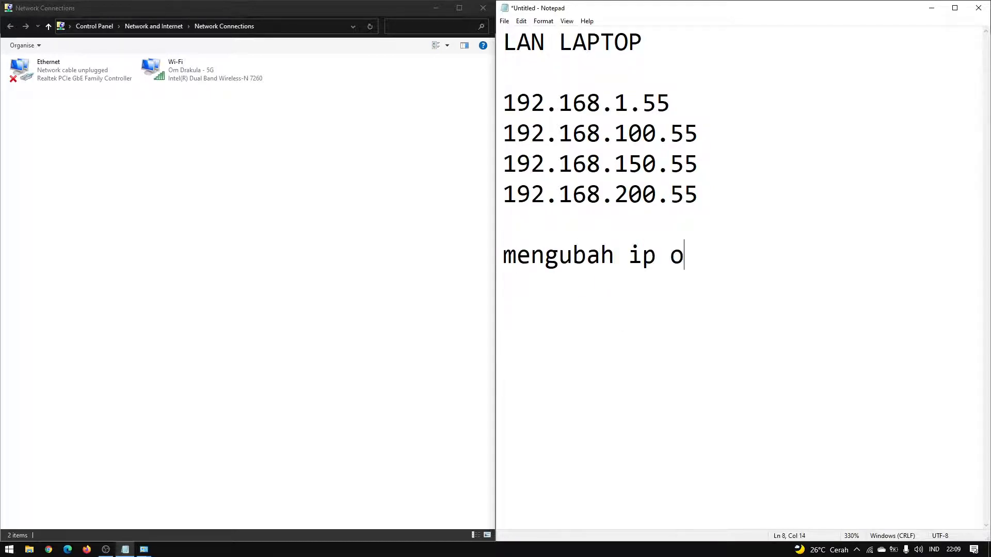
type("penwrt")
key("Return")
type("dar")
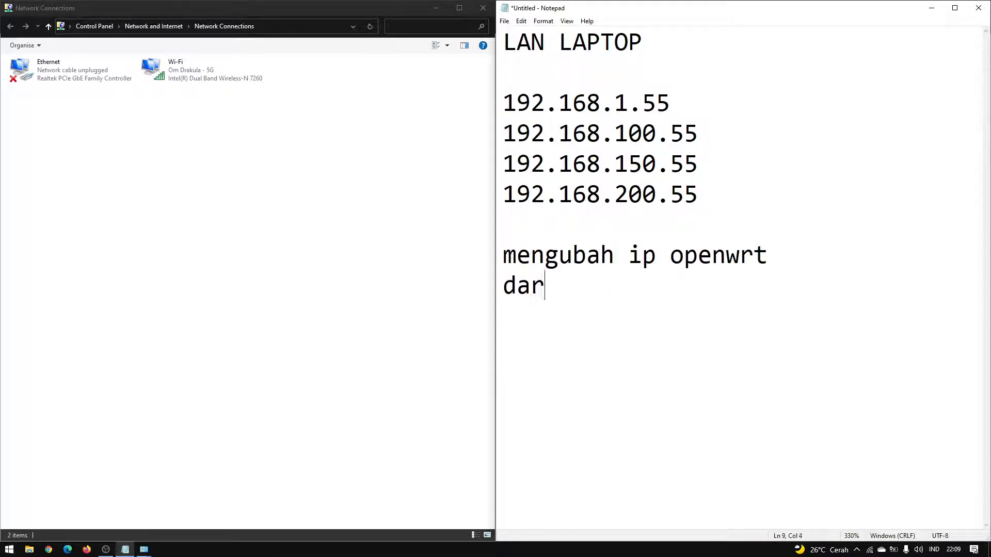
type("i 192.168.1.1")
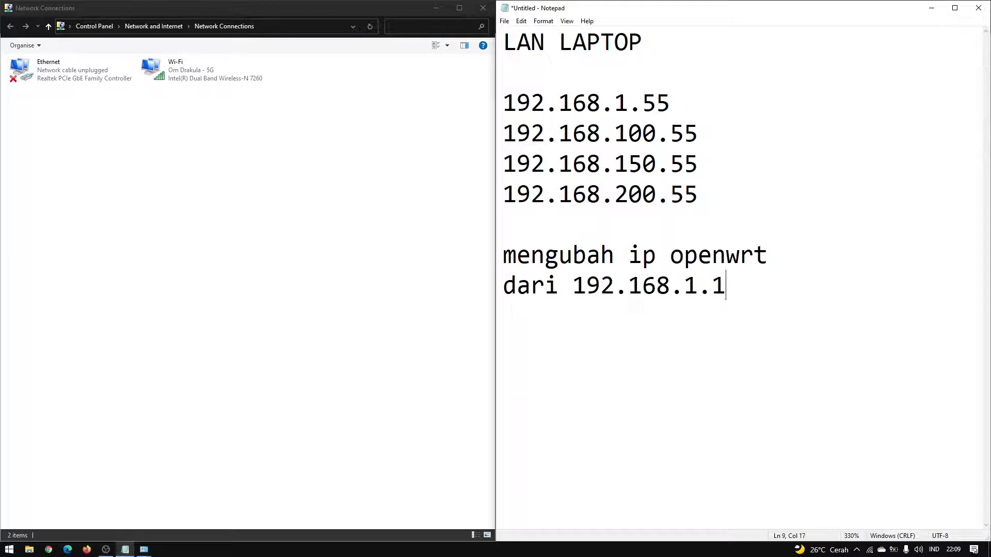
Step: Add the line "ke 192.168.150.1" with its address aligned under the one above, followed by a blank line
key("Return")
type("ke   9")
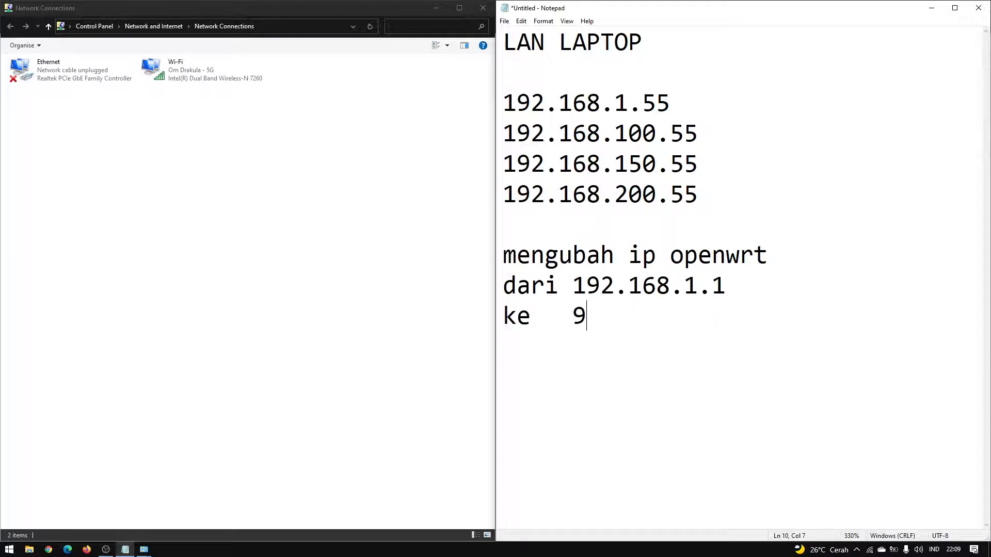
key("BackSpace")
type("192.168.")
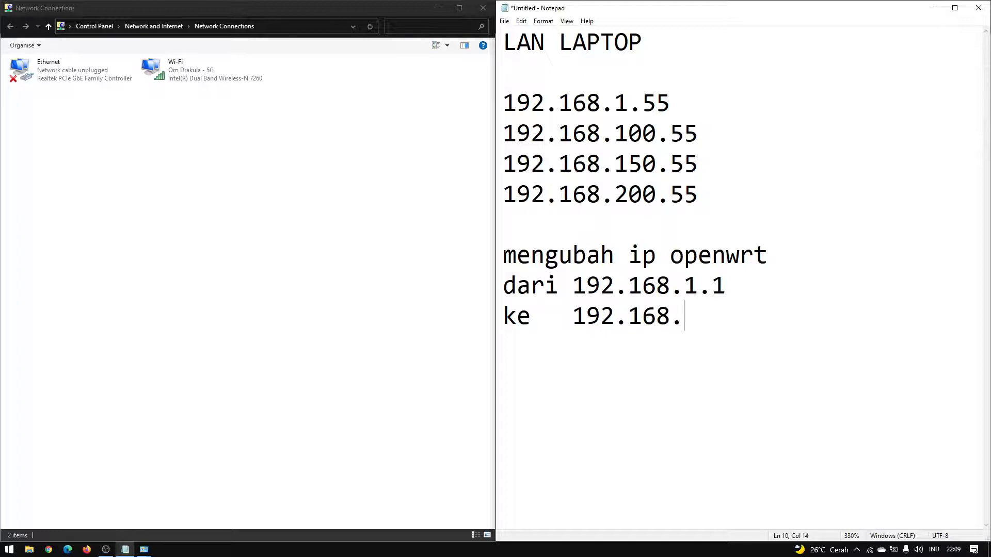
type("150.1")
key("Return")
key("Return")
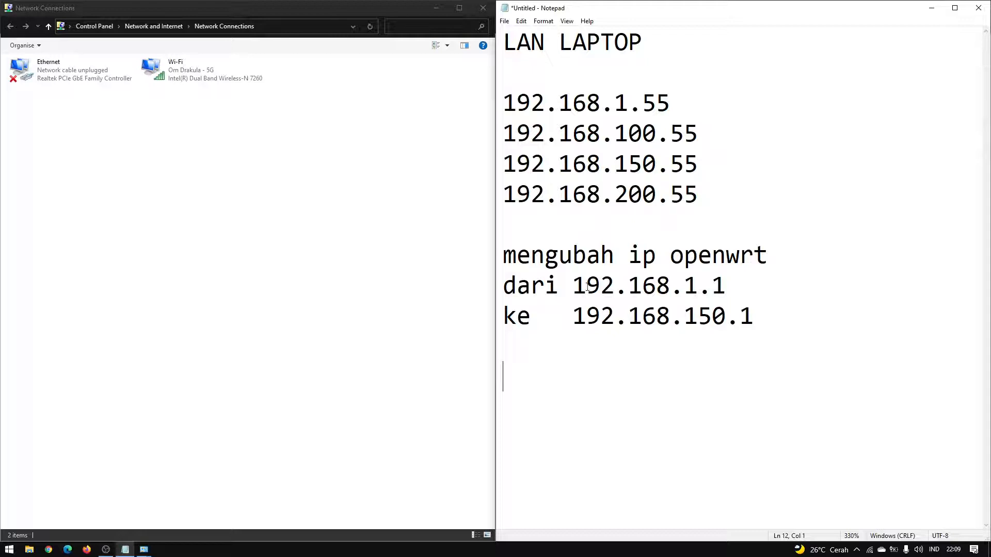
Step: Review the source and target OpenWrt addresses in the note by highlighting each one
left_click_drag(572, 287, 725, 286)
left_click_drag(575, 318, 759, 317)
left_click(759, 318)
double_click(718, 255)
left_click(726, 286)
left_click_drag(726, 287, 572, 287)
left_click_drag(753, 317, 576, 316)
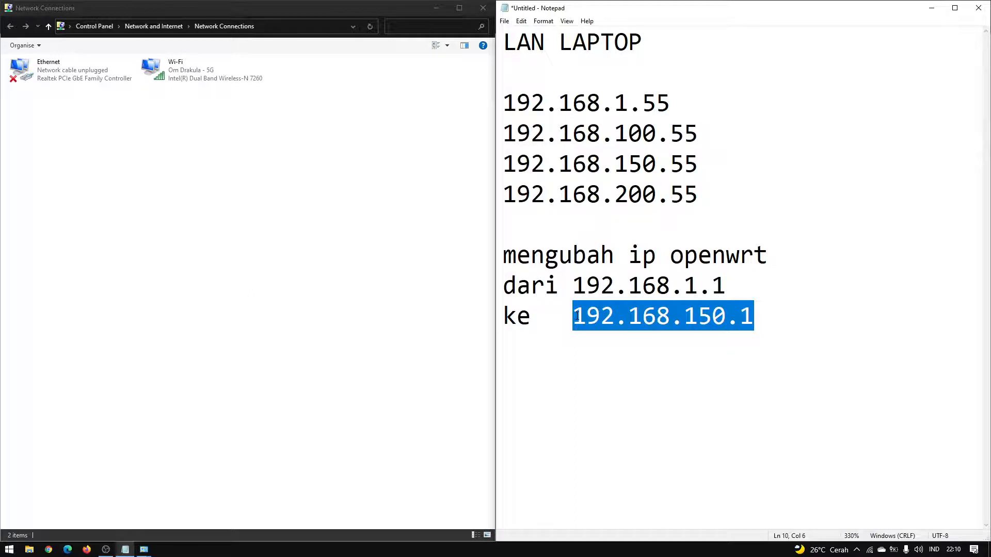
mouse_move(570, 286)
left_mouse_down()
mouse_move(747, 281)
mouse_move(559, 285)
mouse_move(572, 285)
left_mouse_up()
left_click(787, 336)
key("Return")
key("Return")
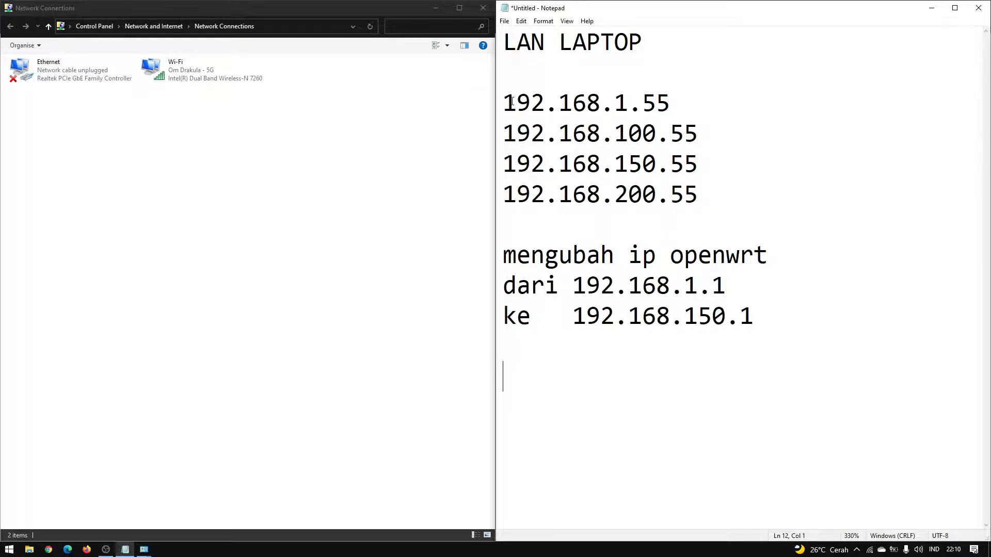
Step: Review the four LAN LAPTOP addresses in the note by highlighting them one after another
left_click_drag(511, 101, 671, 107)
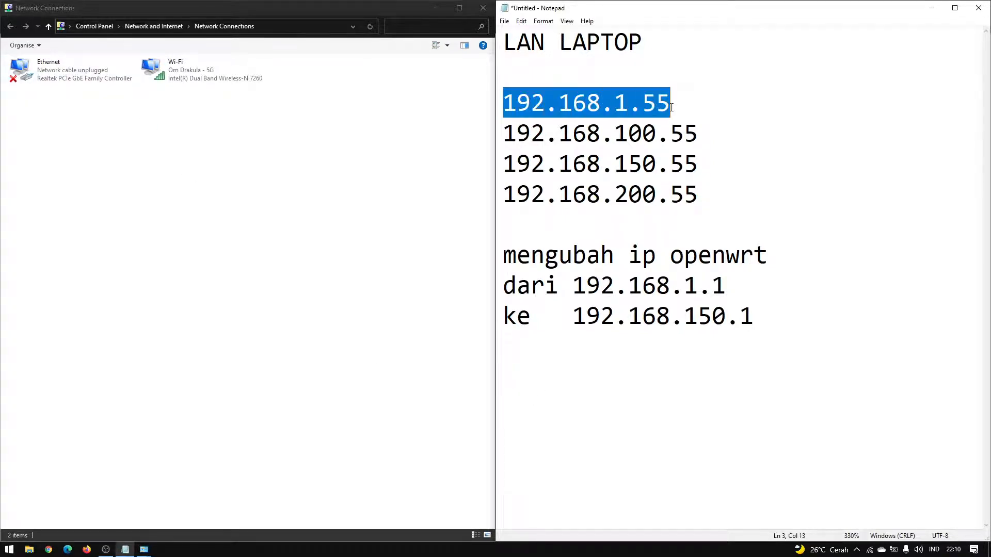
left_click(505, 135)
key("shift+Right")
key("shift+Right")
key("shift+Right")
key("shift+Right")
key("shift+Right")
key("shift+Right")
key("shift+Right")
key("shift+Right")
key("shift+Right")
key("shift+Right")
key("shift+Right")
key("shift+Right")
key("shift+Right")
left_click(500, 158)
key("shift+Right")
key("shift+Right")
key("shift+Right")
key("shift+Right")
key("shift+Right")
key("shift+Right")
key("shift+Right")
key("shift+Right")
key("shift+Right")
key("shift+Right")
key("shift+Right")
key("shift+Right")
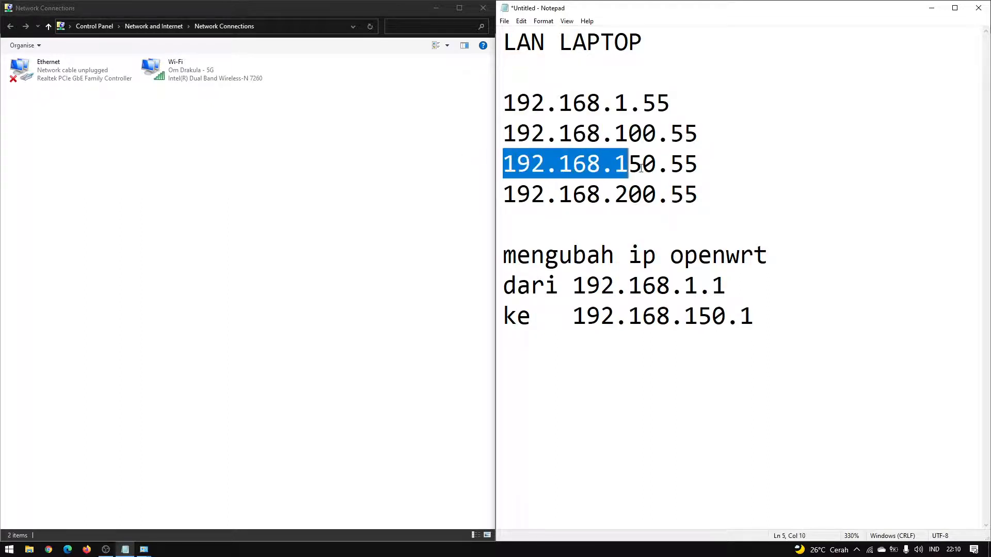
left_click(498, 191)
left_click_drag(503, 195, 610, 197)
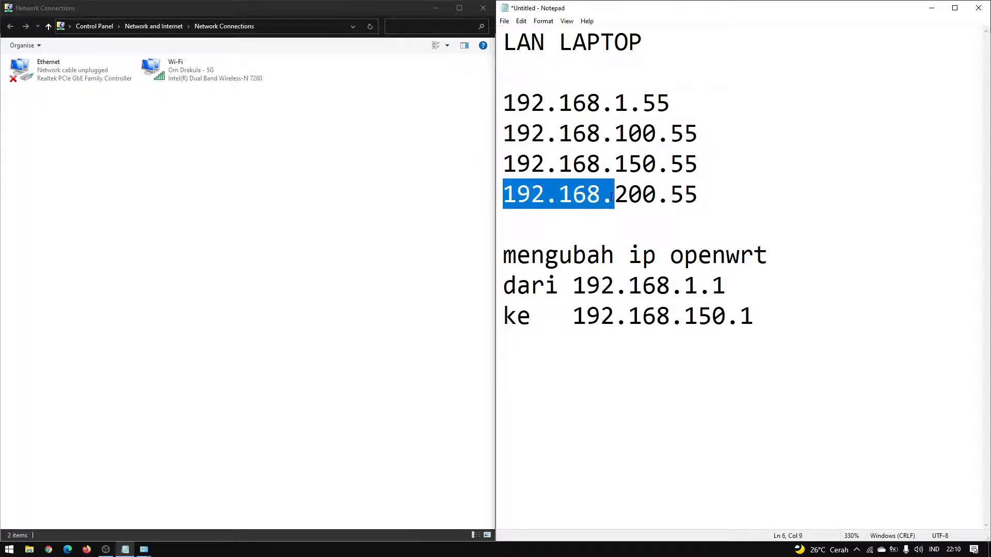
left_click(609, 233)
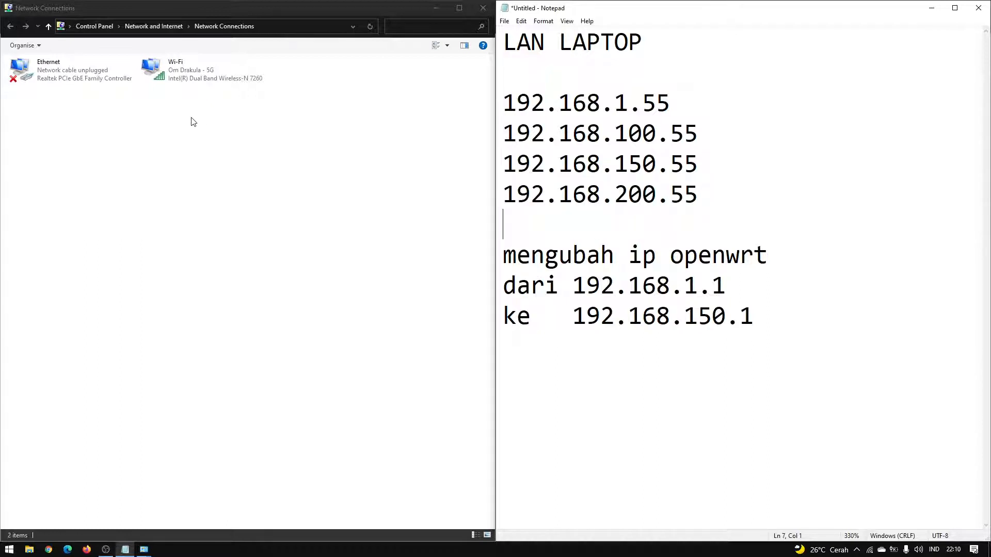
left_click(52, 75)
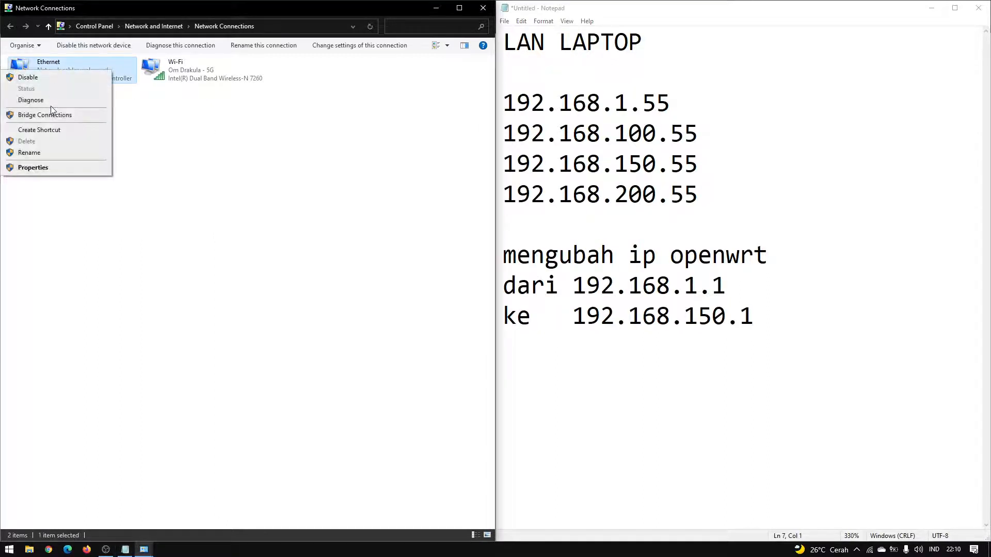
left_click(48, 167)
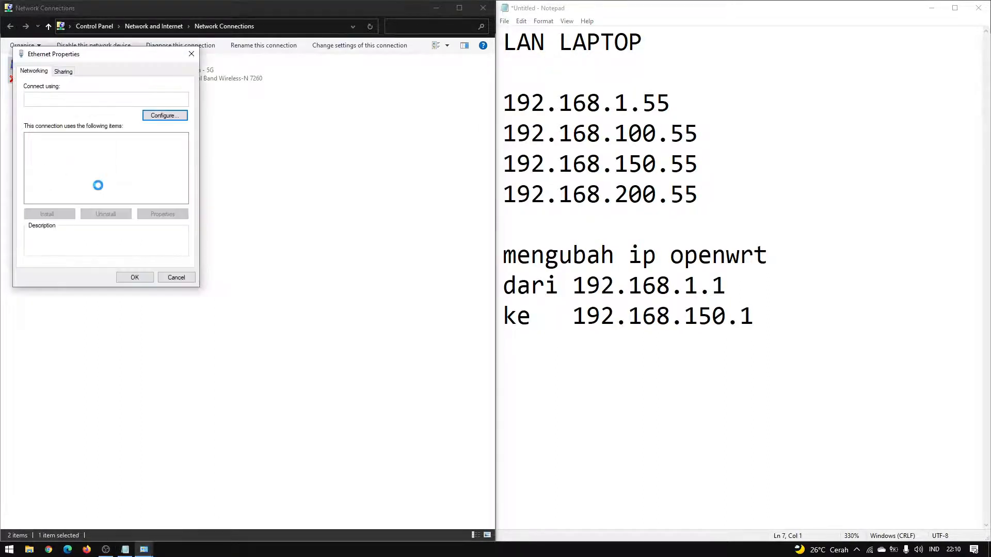
left_click_drag(118, 73, 387, 156)
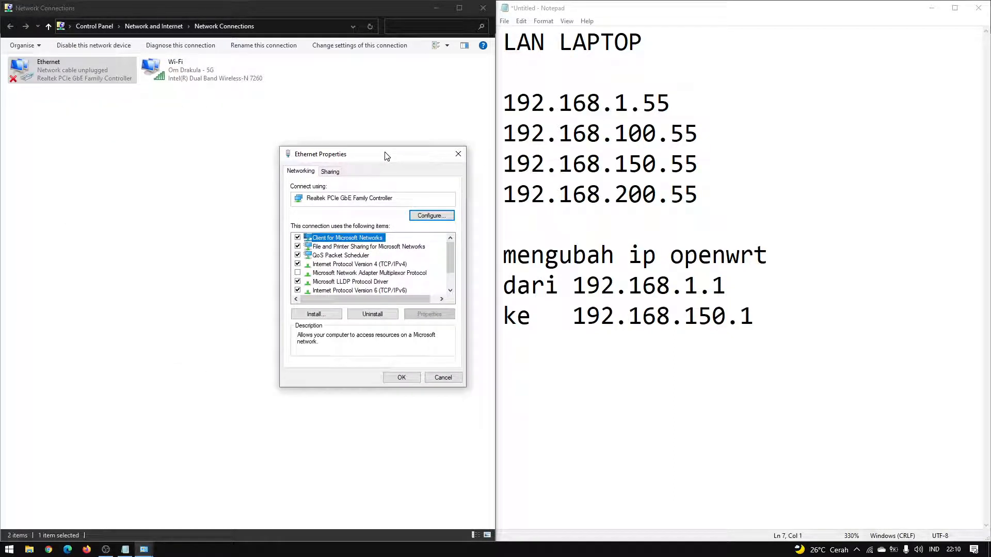
Step: In the note, add "---> 192.168.1.1" after 192.168.1.55 on the same line
left_click(709, 103)
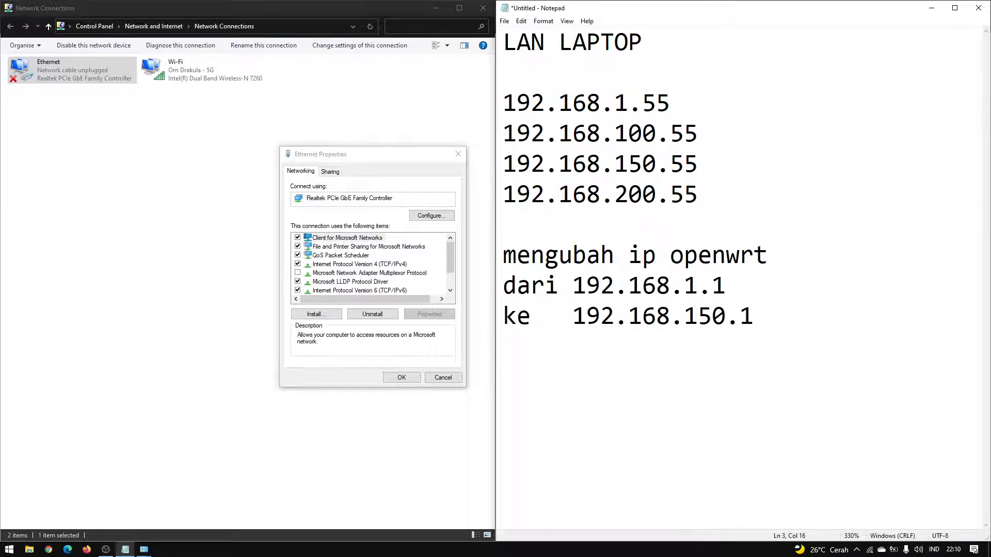
type("---> 192.167")
key("BackSpace")
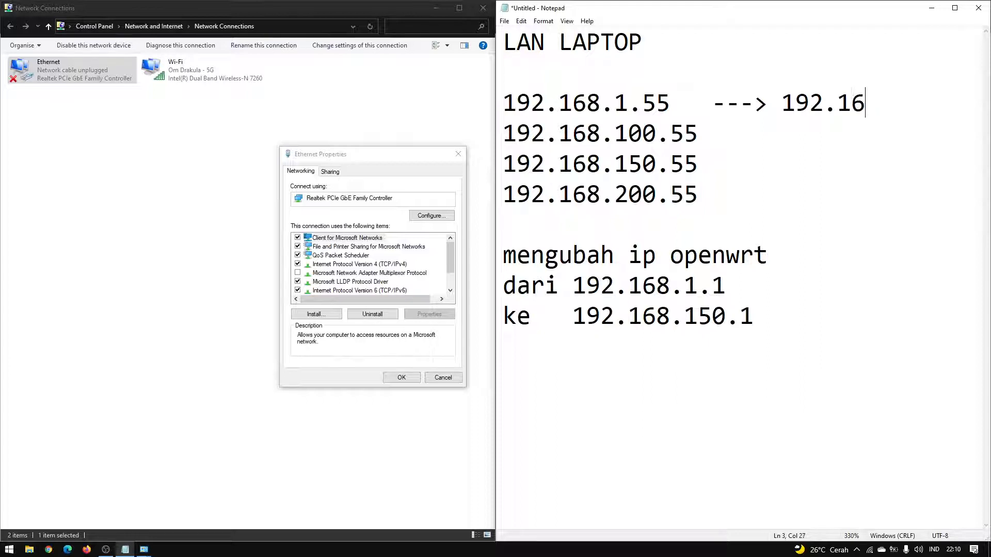
type("8.1.1")
Step: Review the 192.168.1.55 line with its 192.168.1.1 target and the three addresses below it by highlighting them
left_click_drag(965, 98, 571, 102)
left_click(700, 133)
left_click_drag(623, 132, 567, 135)
left_click(714, 202)
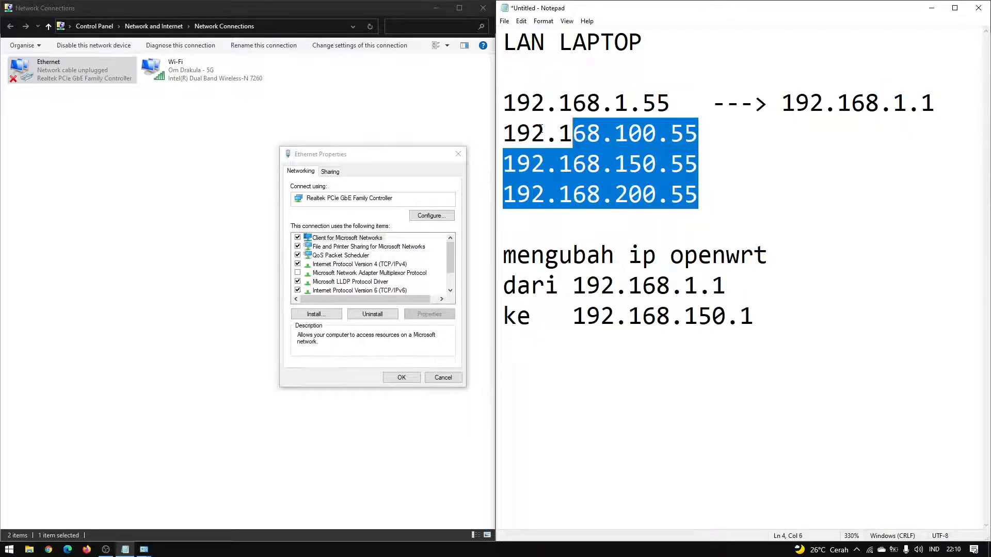
left_click_drag(517, 104, 940, 106)
left_click(949, 112)
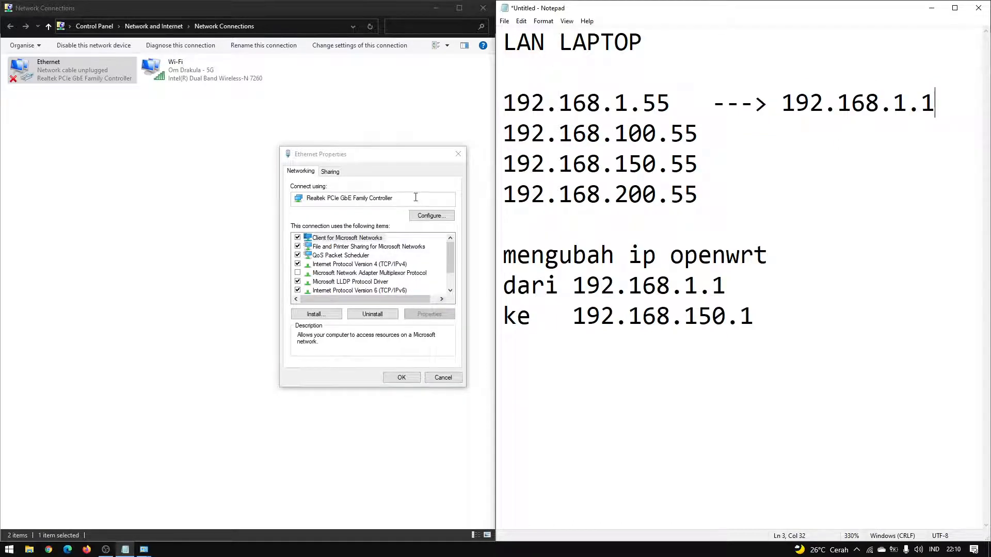
Step: Reopen the Ethernet adapter's properties and open its Internet Protocol Version 4 (TCP/IPv4) properties
left_click_drag(406, 154, 379, 136)
left_click(432, 136)
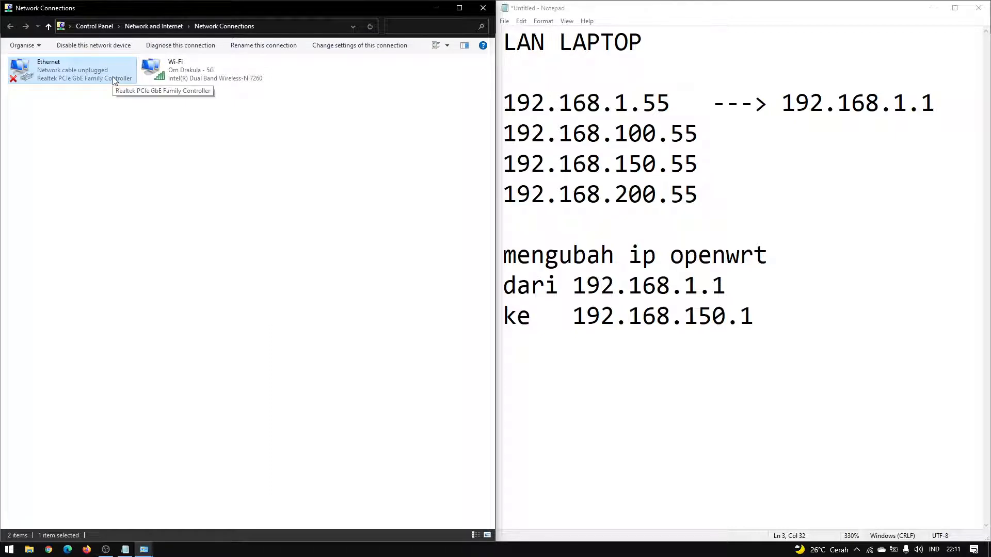
right_click(66, 70)
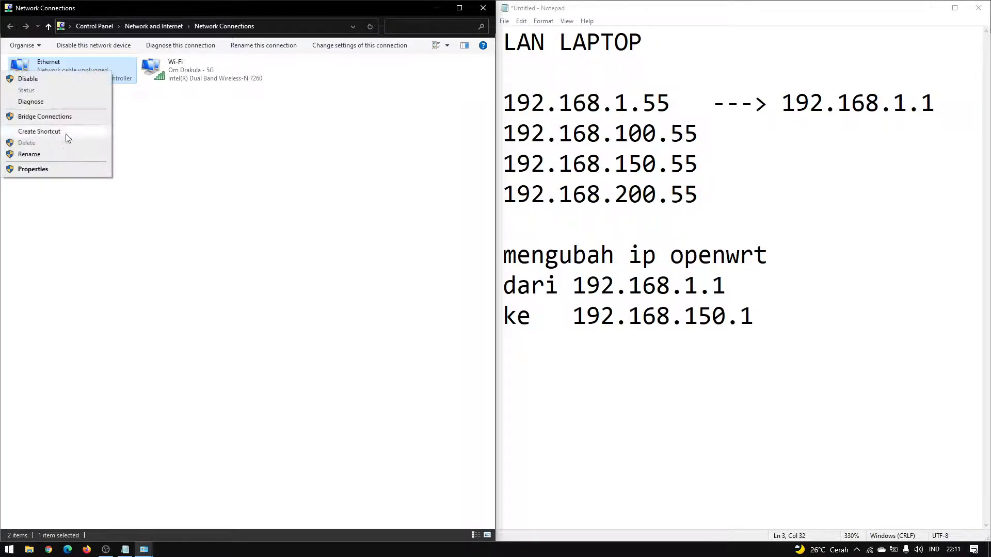
left_click(62, 168)
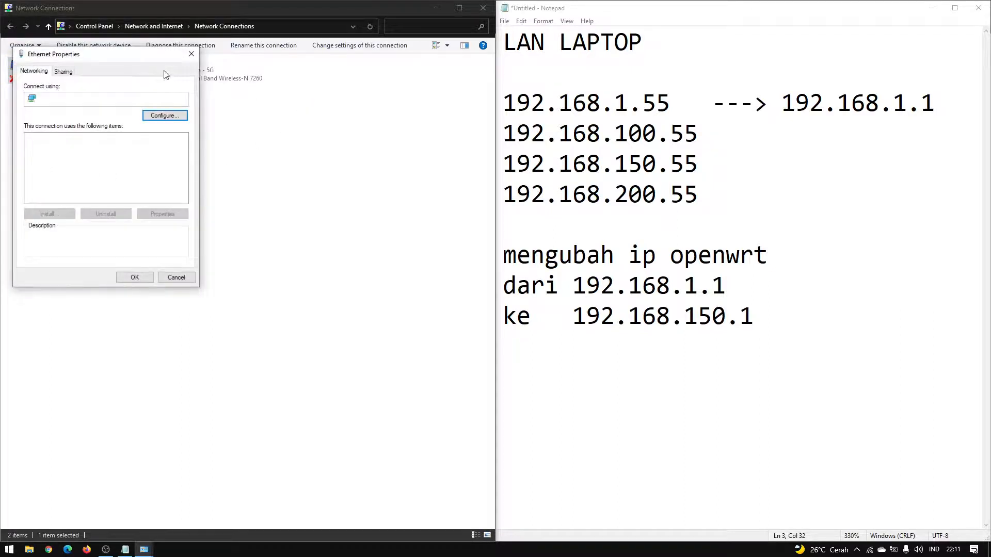
left_click_drag(143, 60, 360, 160)
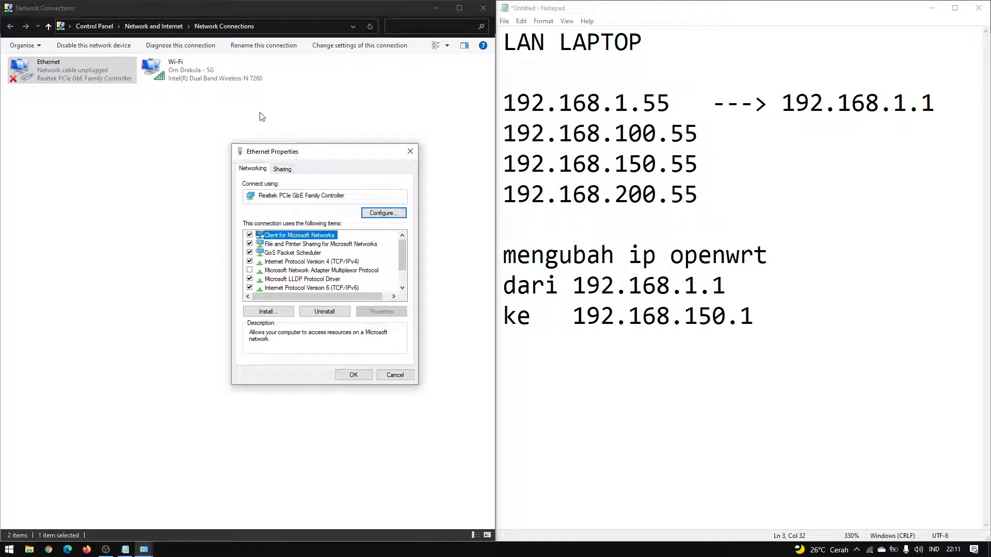
left_click(320, 263)
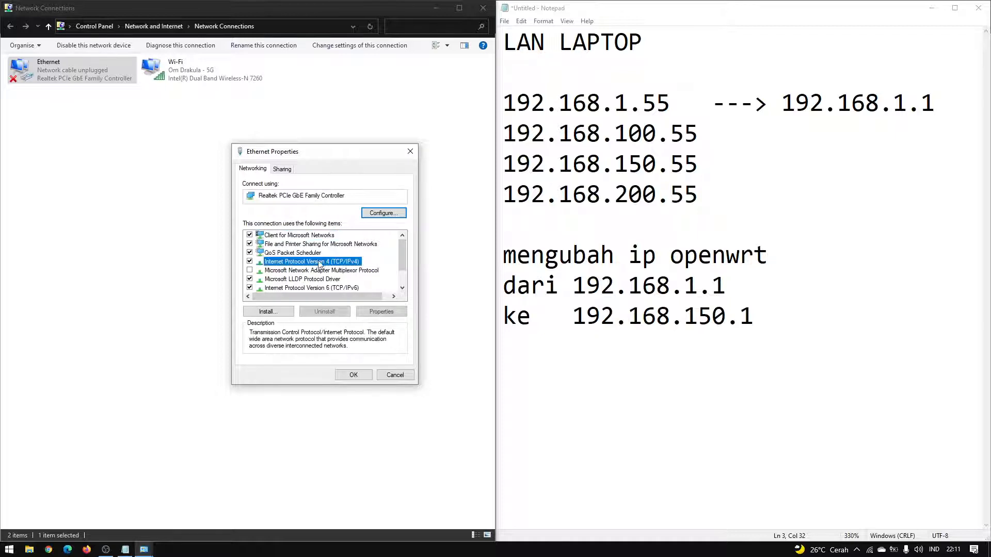
double_click(315, 263)
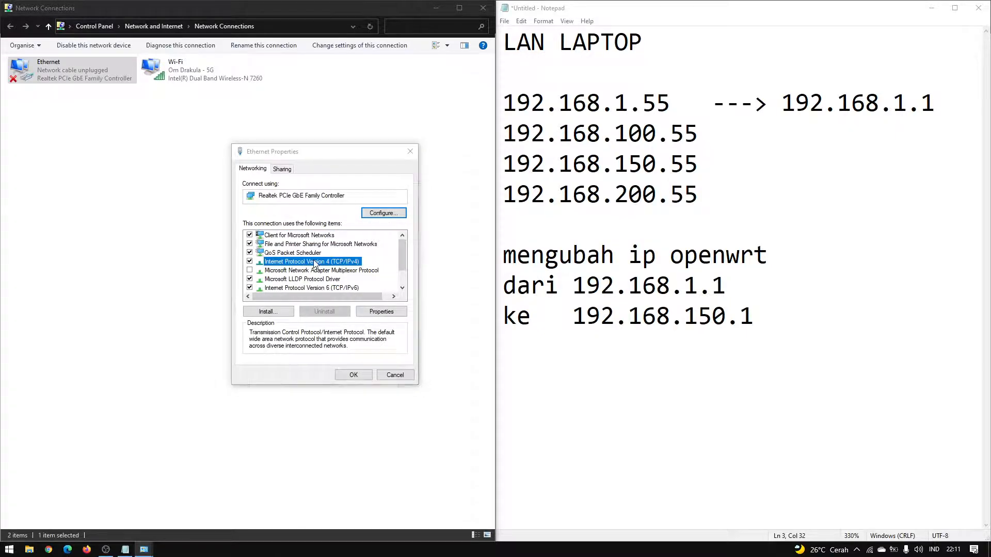
left_click_drag(345, 195, 380, 174)
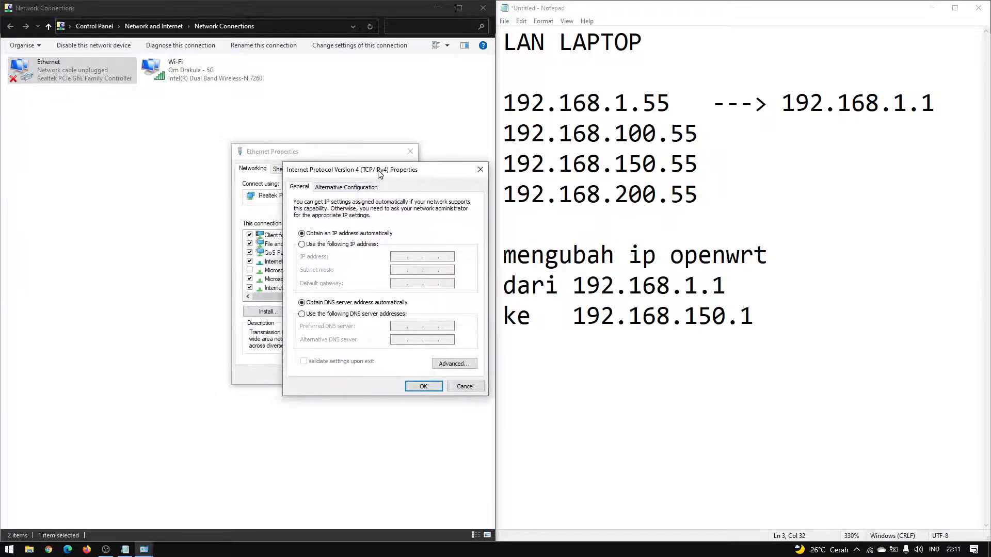
Step: Switch IPv4 to a manual address of 192.168.1.55 with subnet mask 255.255.255.0
left_click(363, 248)
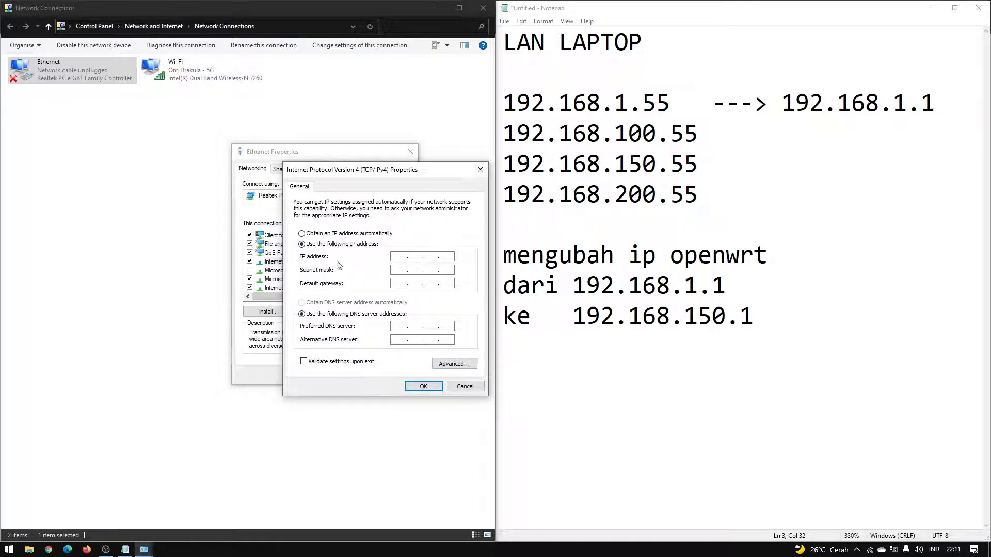
left_click(398, 258)
type("1")
key("Tab")
key("Tab")
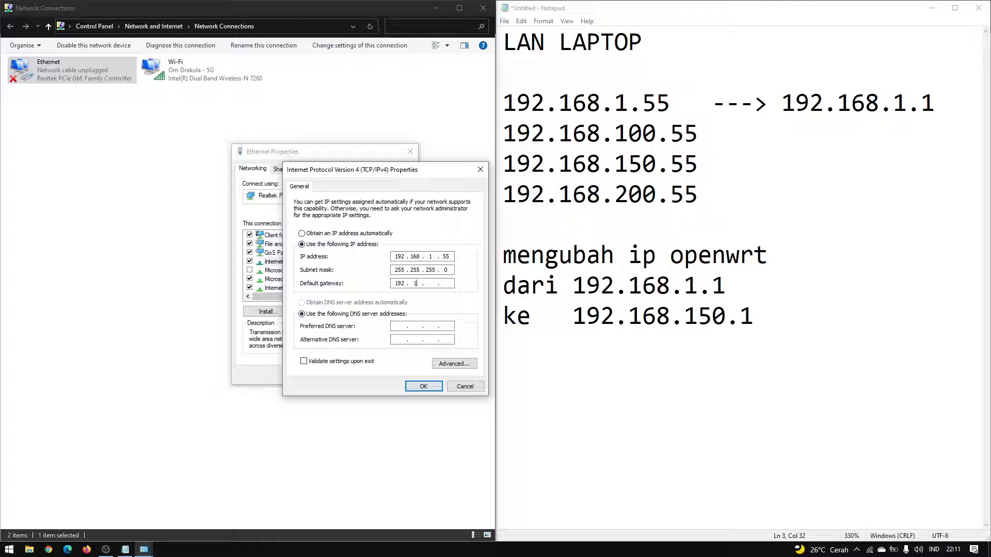
Step: Set both the default gateway and the preferred DNS server to 192.168.1.1 and accept the IPv4 settings
type("192.168.1.1")
key("Tab")
key("Tab")
type("192.168.1.")
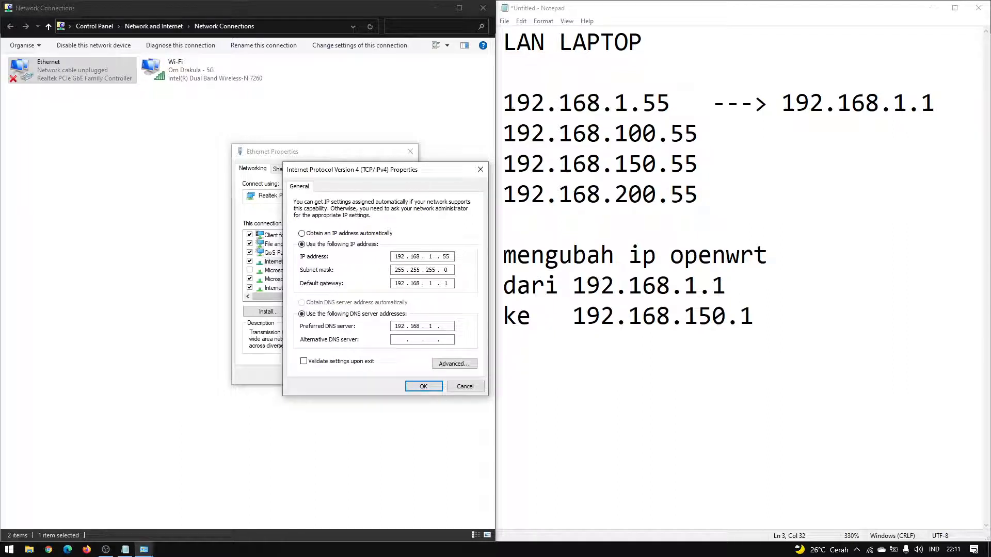
type("1")
left_click(416, 386)
Step: Reopen the Ethernet adapter's IPv4 properties and open the advanced TCP/IP settings
double_click(329, 262)
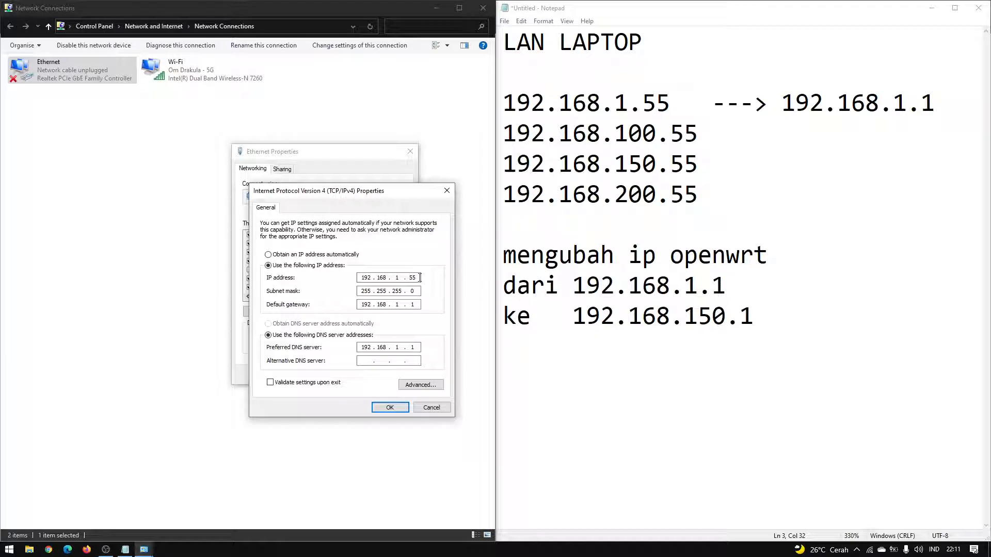
left_click(419, 387)
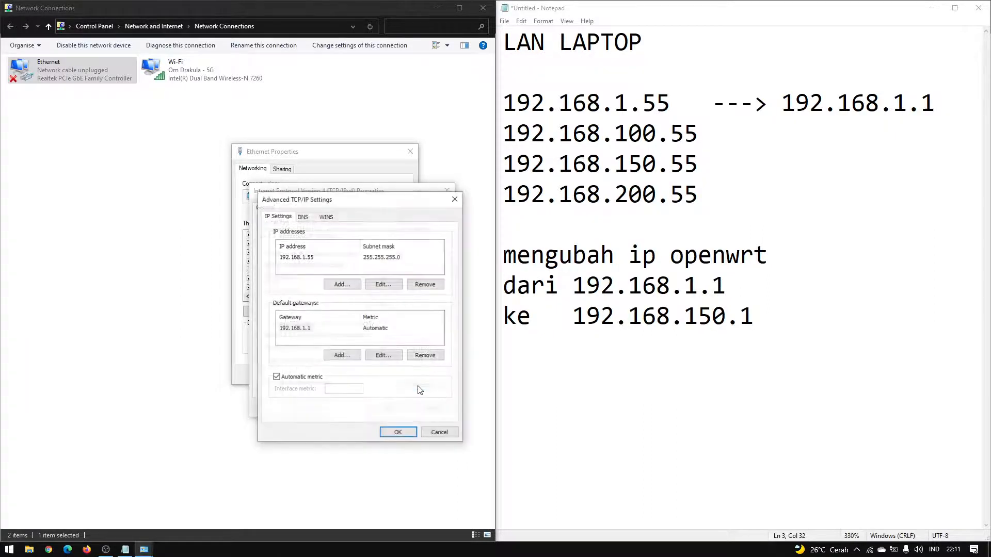
left_click_drag(363, 201, 396, 216)
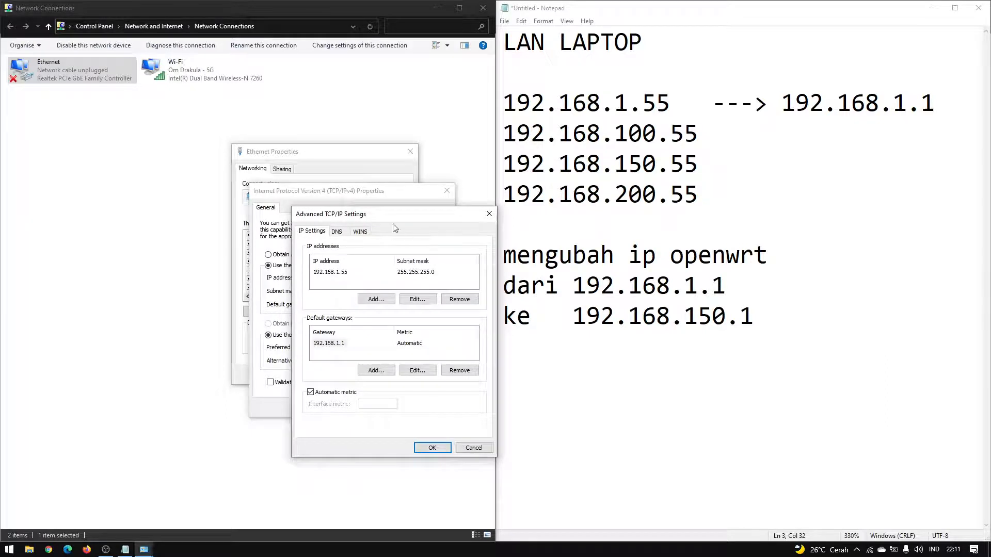
Step: Examine the IP Settings, DNS and WINS pages of the advanced TCP/IP settings
left_click(340, 232)
left_click(311, 232)
left_click(338, 232)
left_click(358, 234)
left_click(337, 233)
left_click(311, 232)
left_click(338, 233)
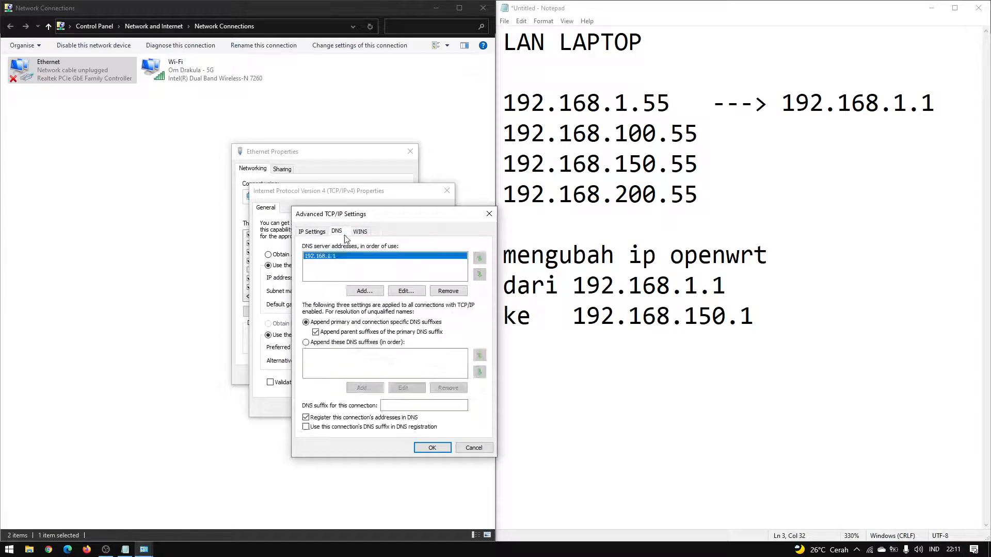
left_click(356, 232)
left_click(312, 231)
Step: Add the IP address 192.168.100.55 with its default subnet mask to the adapter's IP address list
left_click(376, 296)
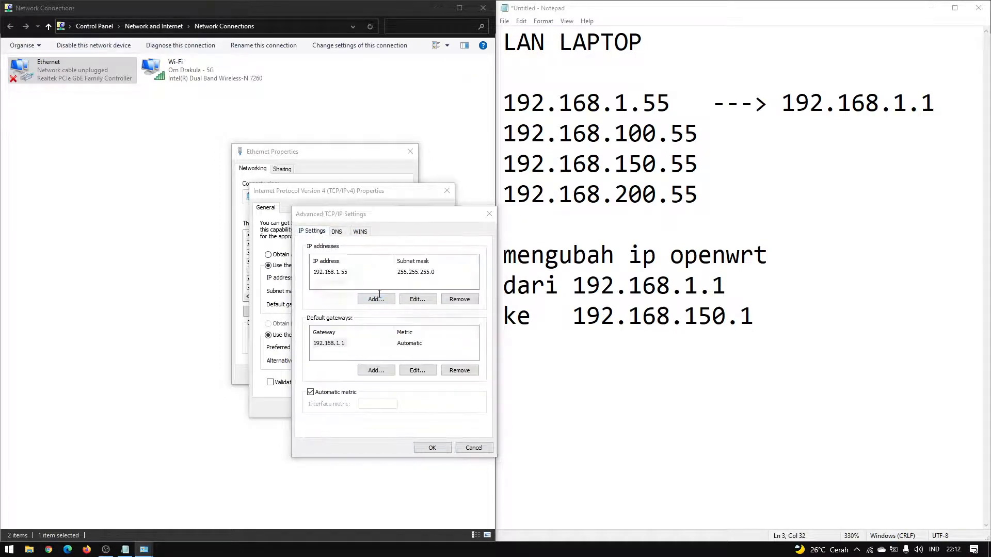
type("192.16")
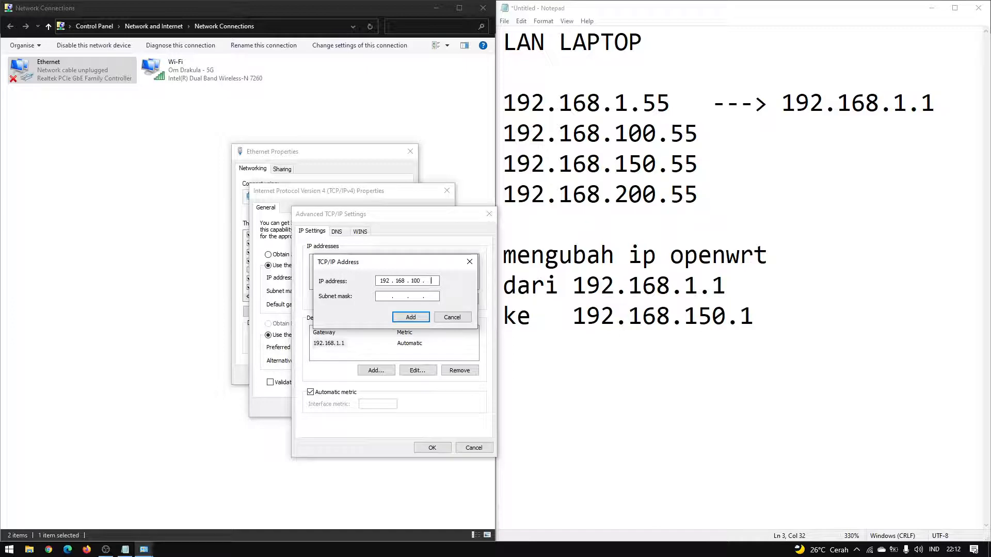
key("Tab")
left_click(410, 317)
Step: Add 192.168.150.55 with subnet mask 255.255.255.0 as another IP address of the adapter
left_click(377, 299)
type("192.168.")
key("Tab")
left_click(399, 317)
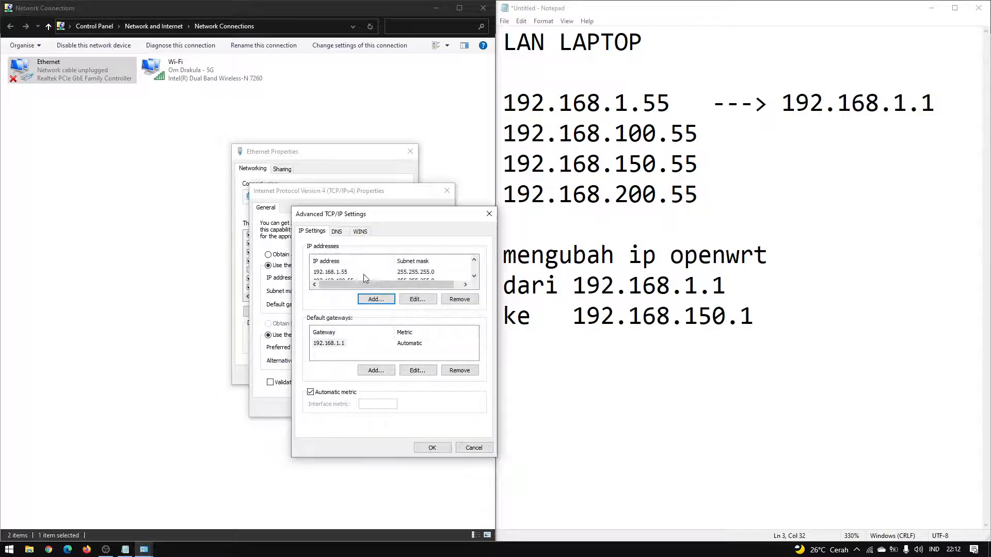
Step: Add 192.168.200.55 with its default subnet mask as a further IP address of the adapter
left_click(368, 298)
type("19")
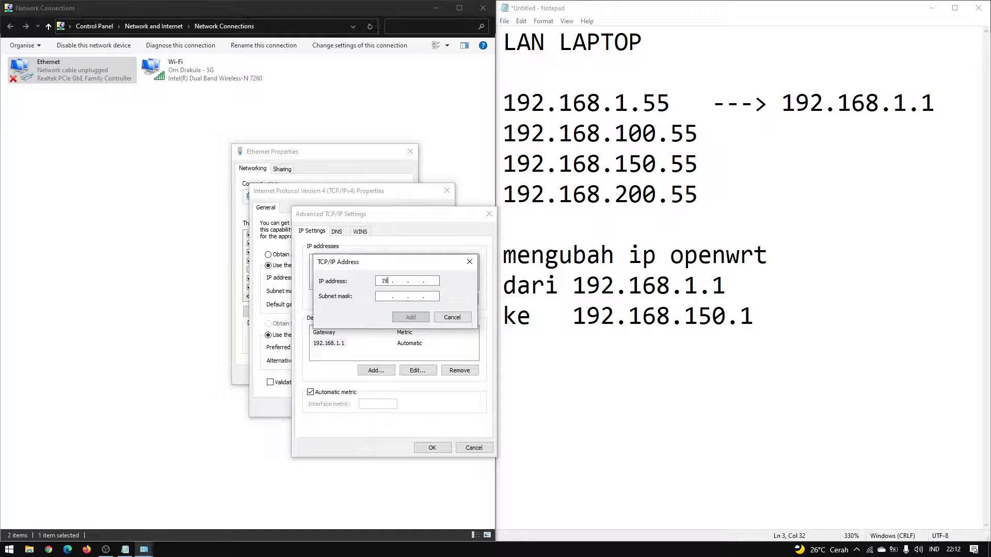
type("2 . 168 . 200 . 5")
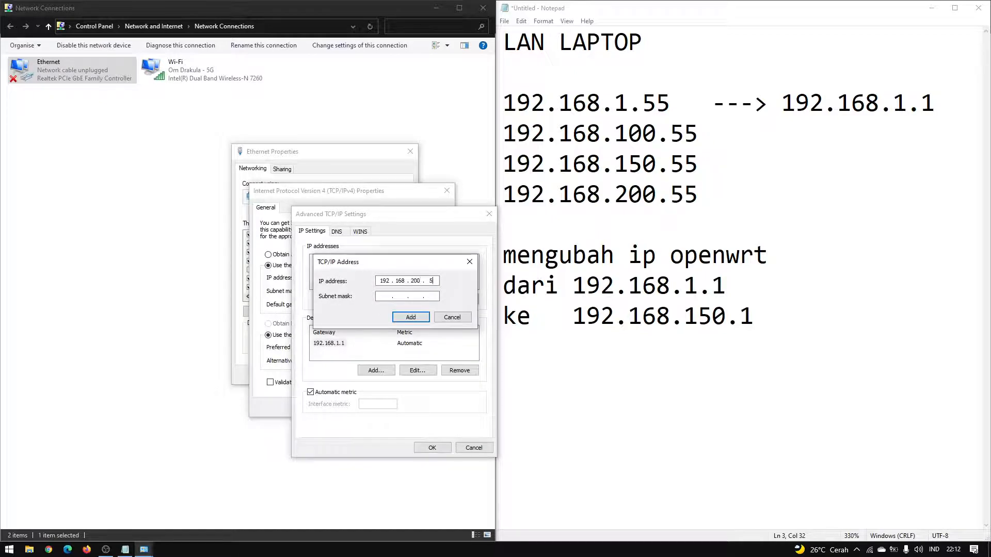
type("5")
key("Tab")
left_click(410, 317)
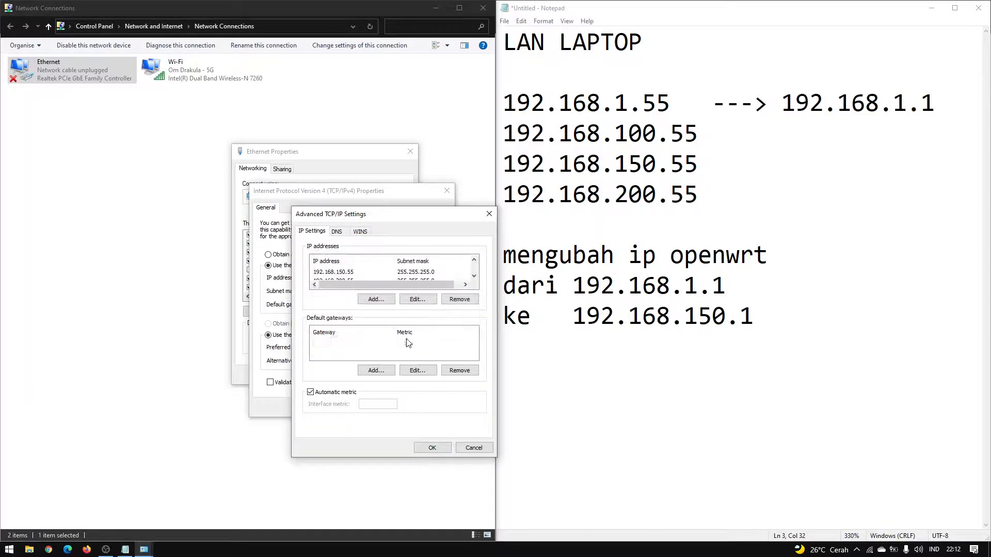
left_click(348, 344)
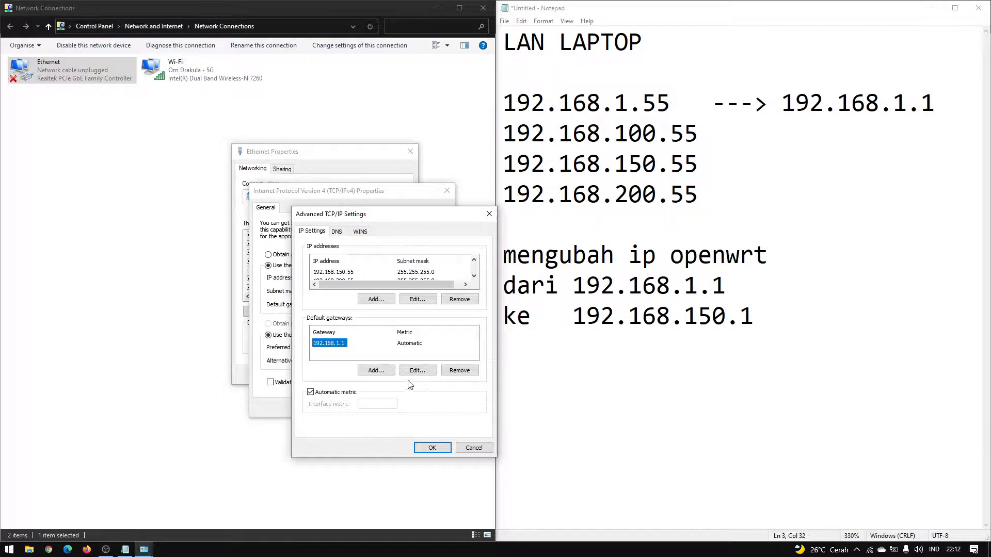
left_click(376, 370)
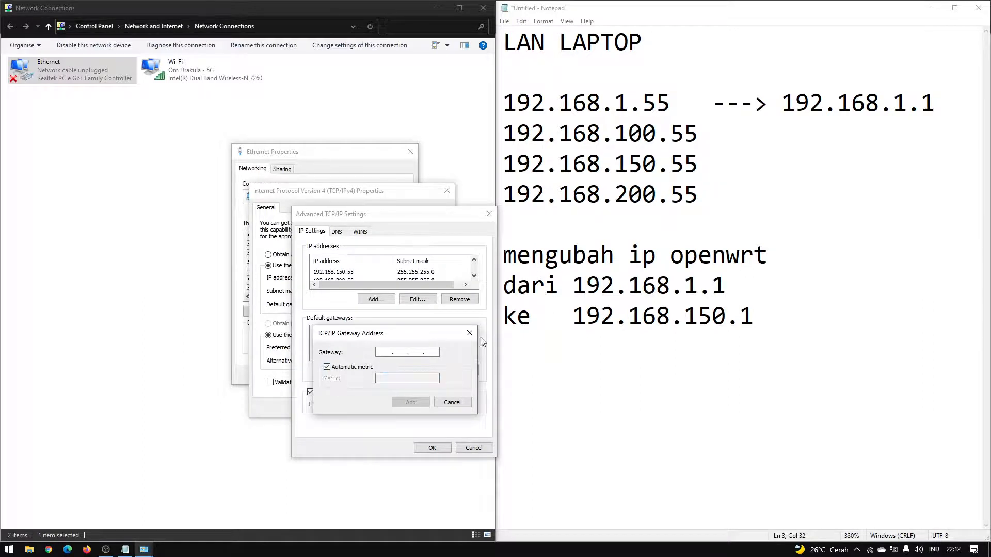
left_click(469, 333)
Step: Add the default gateway 192.168.100.1 with the automatic metric turned off and a metric of 2
left_click(373, 370)
type("192.168.100.")
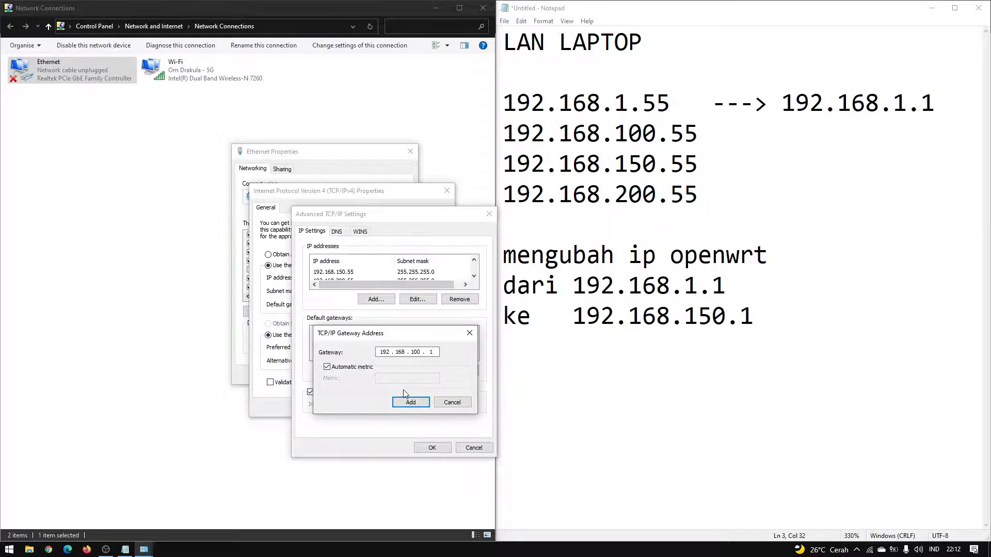
left_click(361, 367)
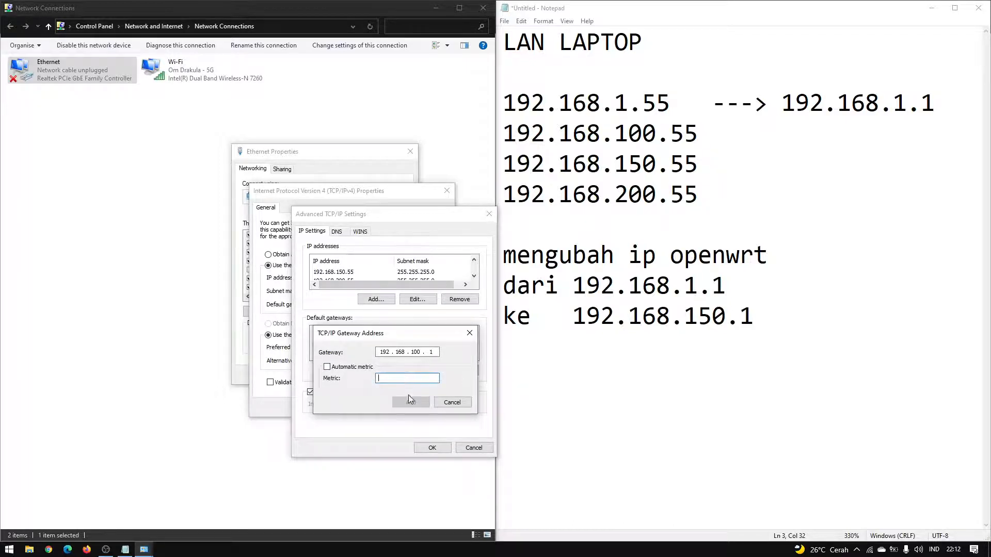
type("2")
key("BackSpace")
type("2")
left_click(411, 402)
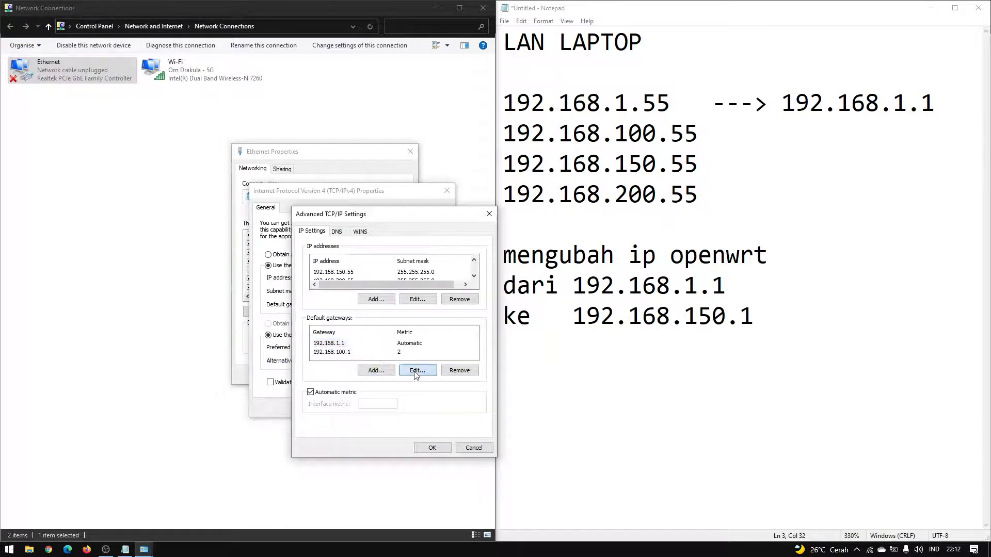
Step: Edit the 192.168.1.1 gateway to use a manual metric of 1
left_click(417, 370)
left_click(373, 367)
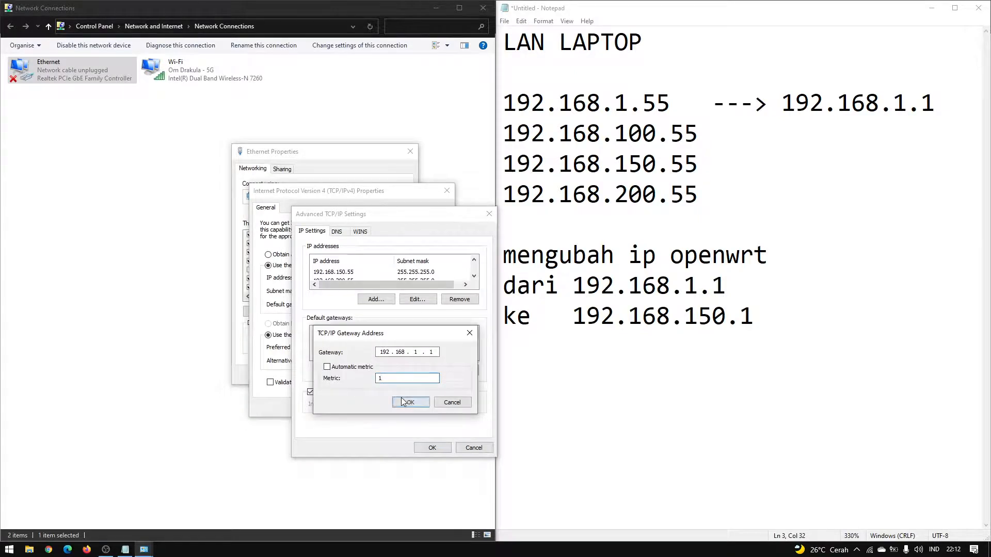
left_click(403, 402)
Step: Add the default gateway 192.168.150.1 with the automatic metric turned off and a metric of 3
left_click(386, 370)
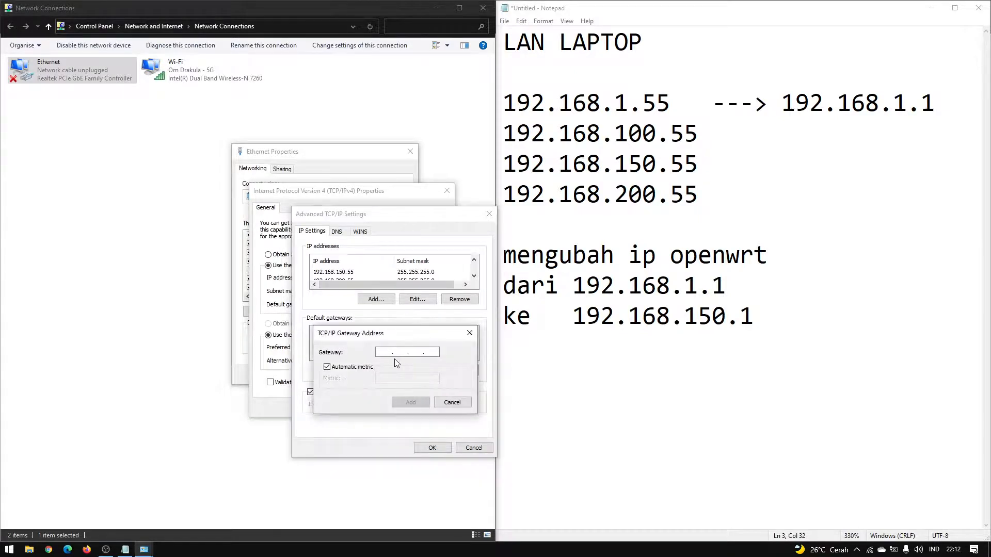
type("192 . 168 . 150 . 1")
left_click(355, 367)
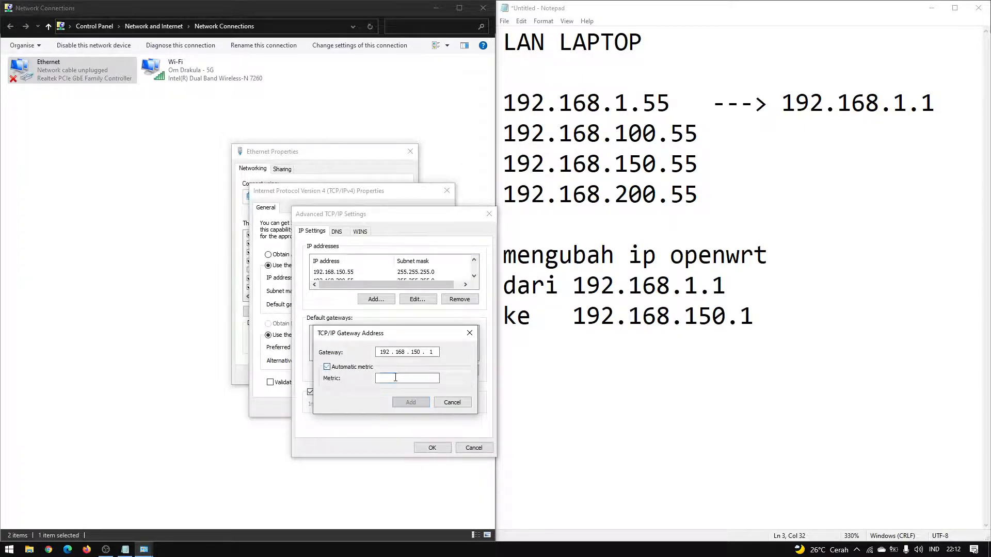
left_click(397, 378)
type("3")
left_click(410, 401)
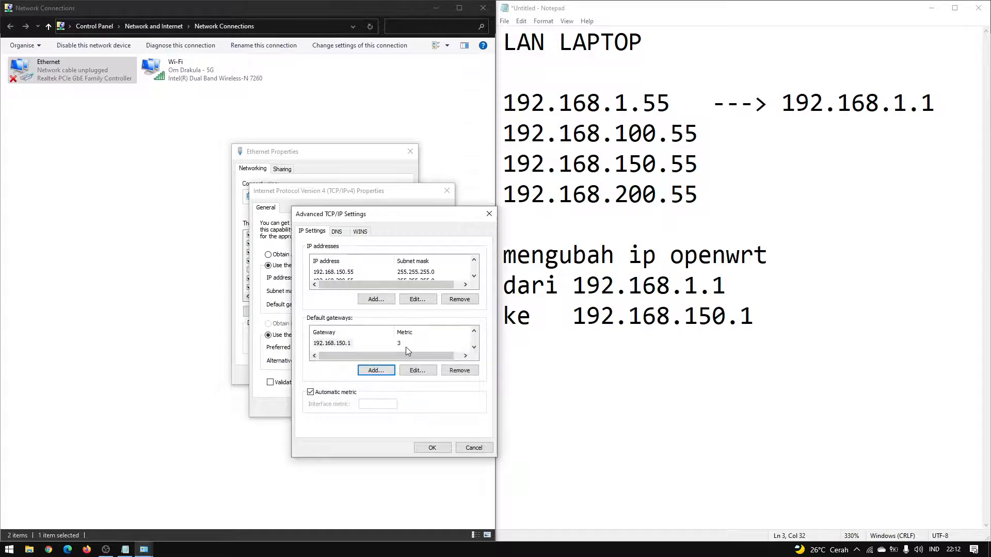
Step: Add the default gateway 192.168.200.1 with the automatic metric turned off and a metric of 4
left_click(376, 370)
type("192.16")
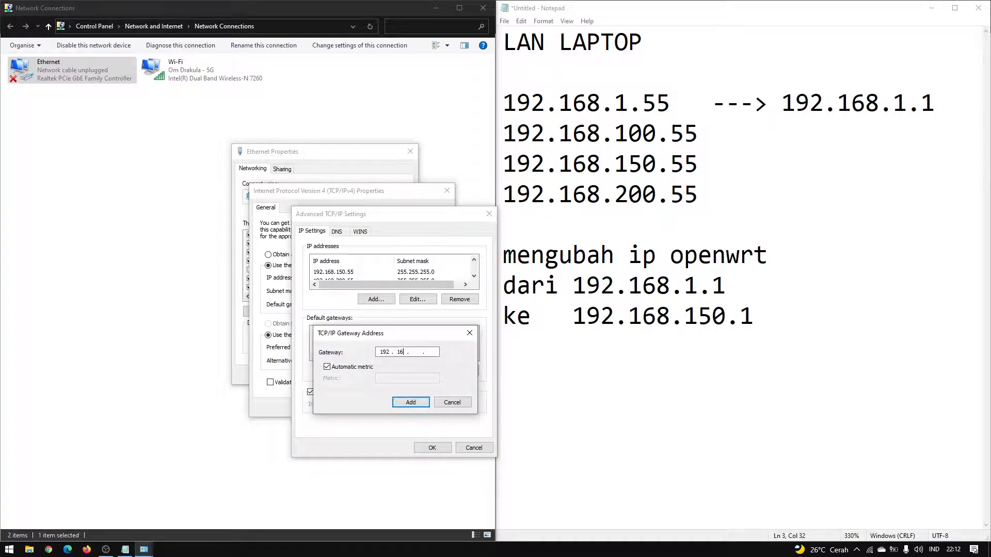
type("8.200.1")
left_click(364, 367)
left_click(397, 380)
type("4")
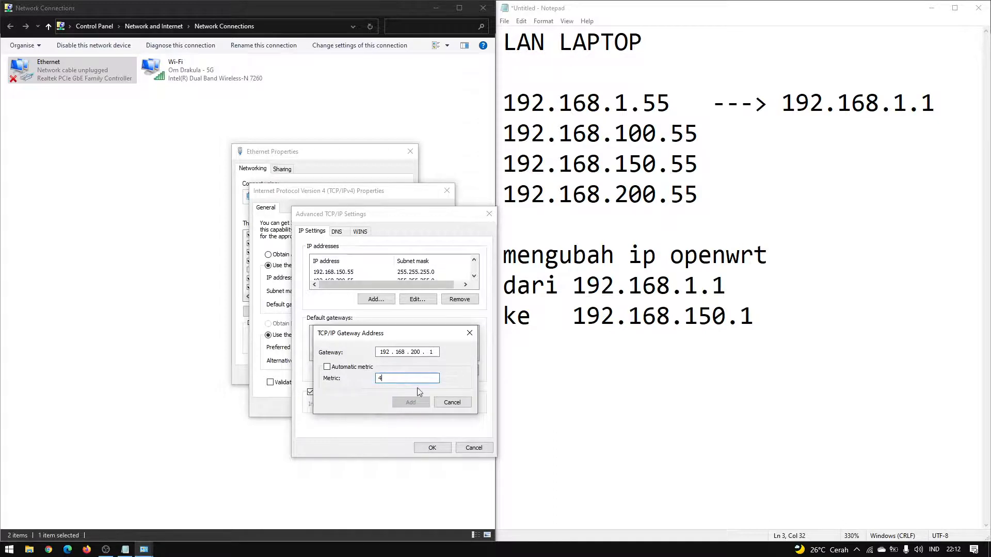
left_click(410, 402)
Step: Review the gateway list, then confirm the advanced TCP/IP, IPv4 and Ethernet properties to save the adapter's settings
scroll(413, 349, "up", 3)
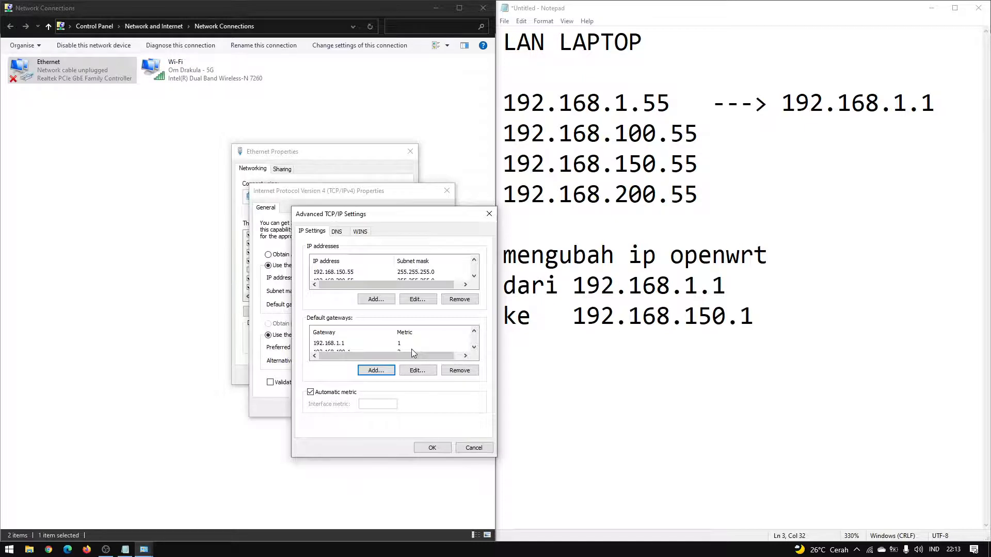
left_click(432, 447)
left_click(404, 408)
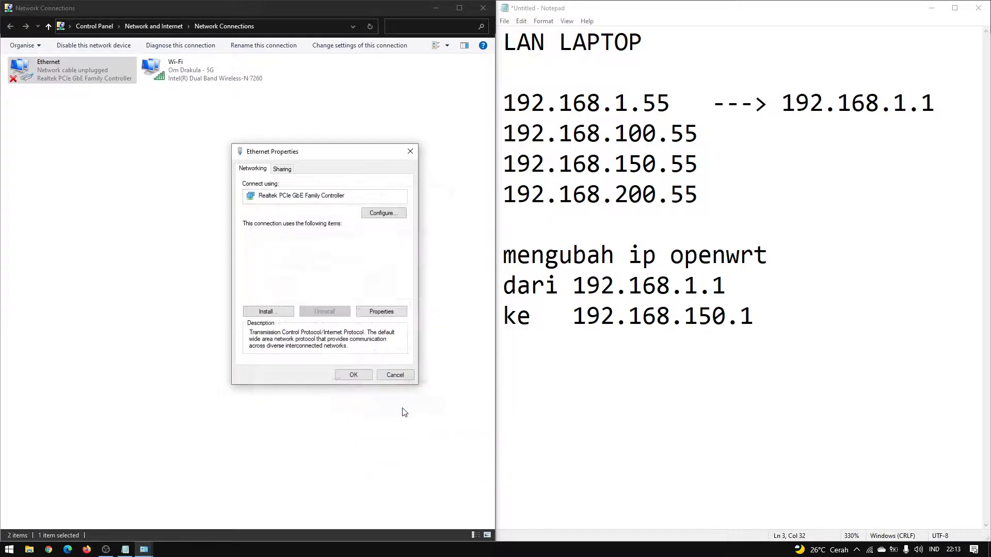
left_click(358, 377)
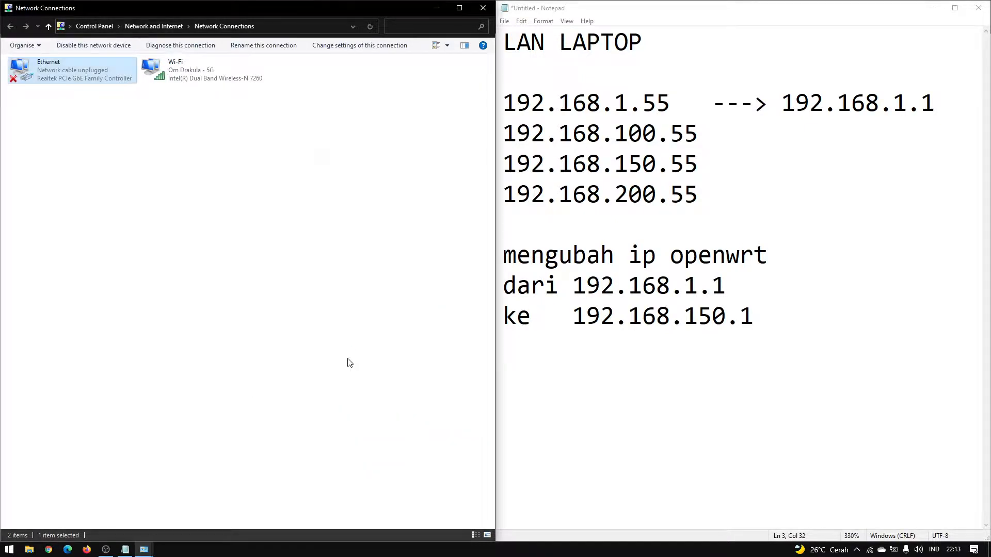
Step: Open a Command Prompt and try to list the network configuration with ifconfig
key("super+r")
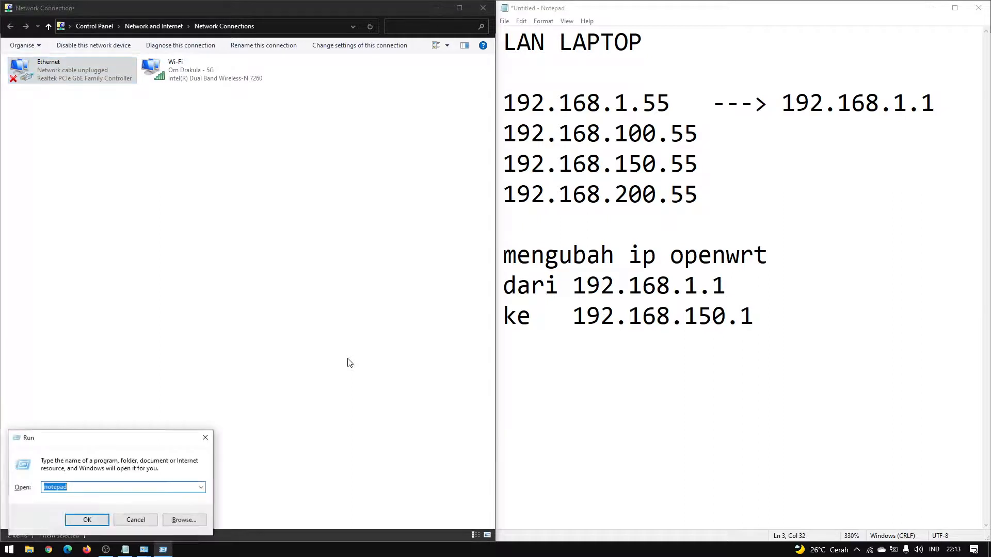
type("cmd")
key("Return")
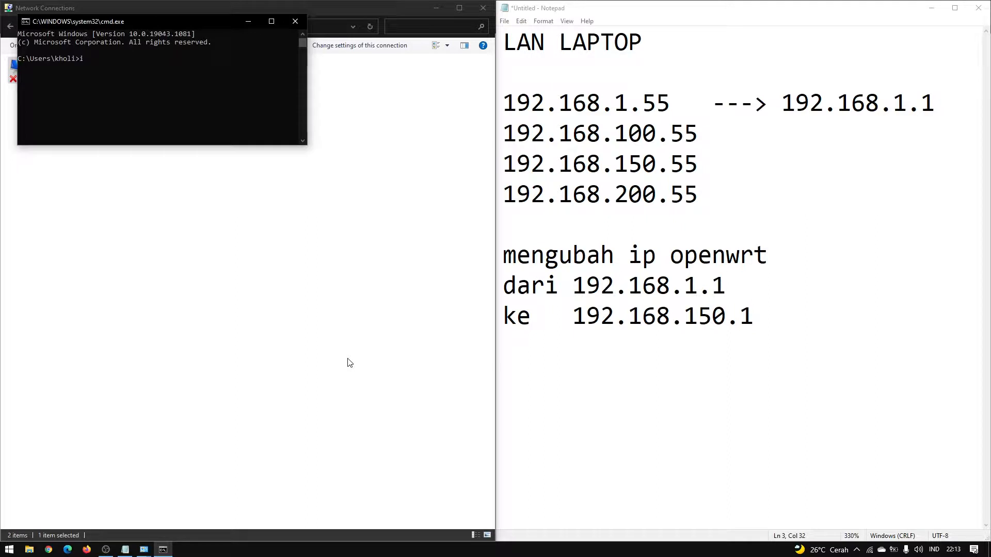
type("ifconfig")
key("Return")
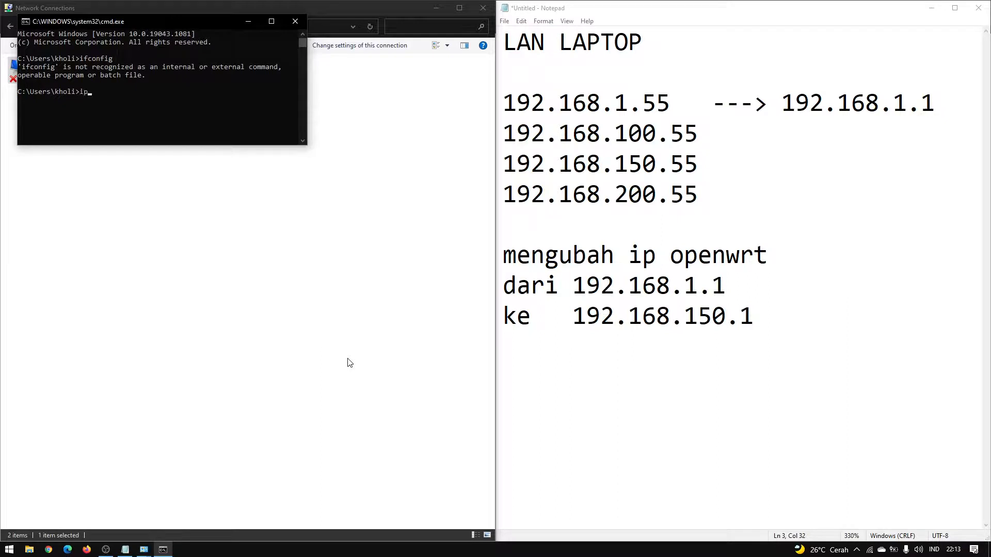
Step: Run ipconfig in the Command Prompt and move and enlarge its window to show the full output
key("Return")
type("ipconfig")
key("Return")
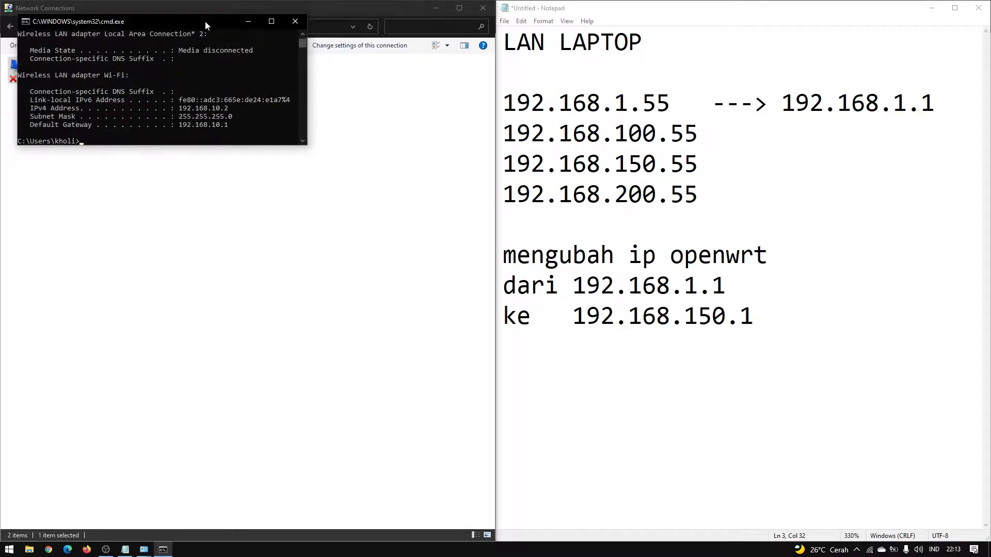
left_click_drag(205, 20, 405, 81)
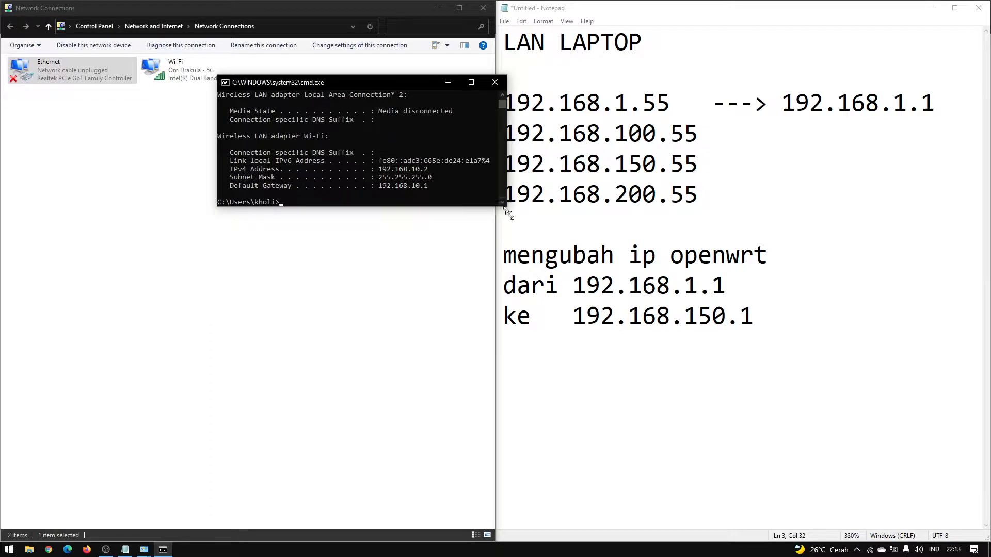
left_click_drag(509, 214, 631, 448)
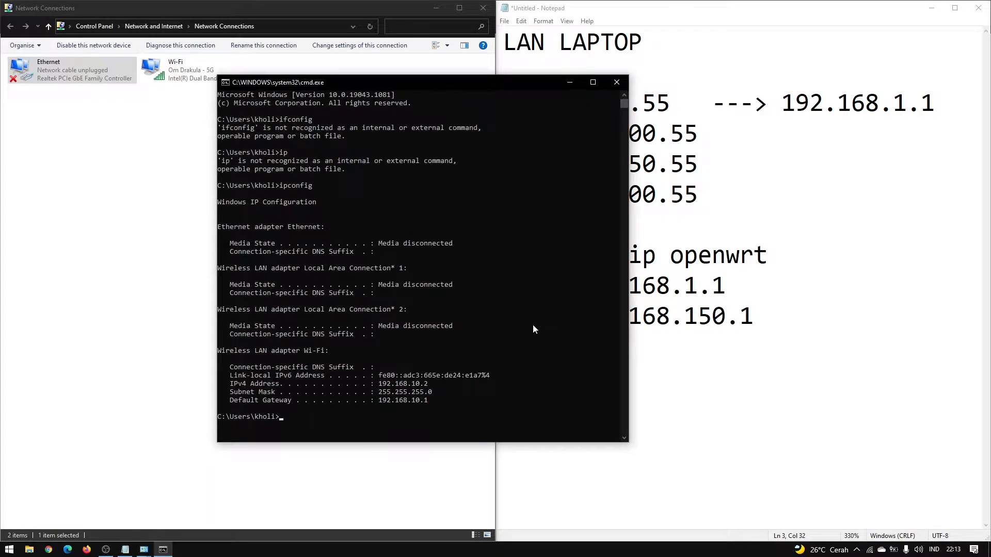
Step: Run ipconfig /all, examine the detailed settings of all adapters, and close the Command Prompt
key("Up")
type("/all")
key("Return")
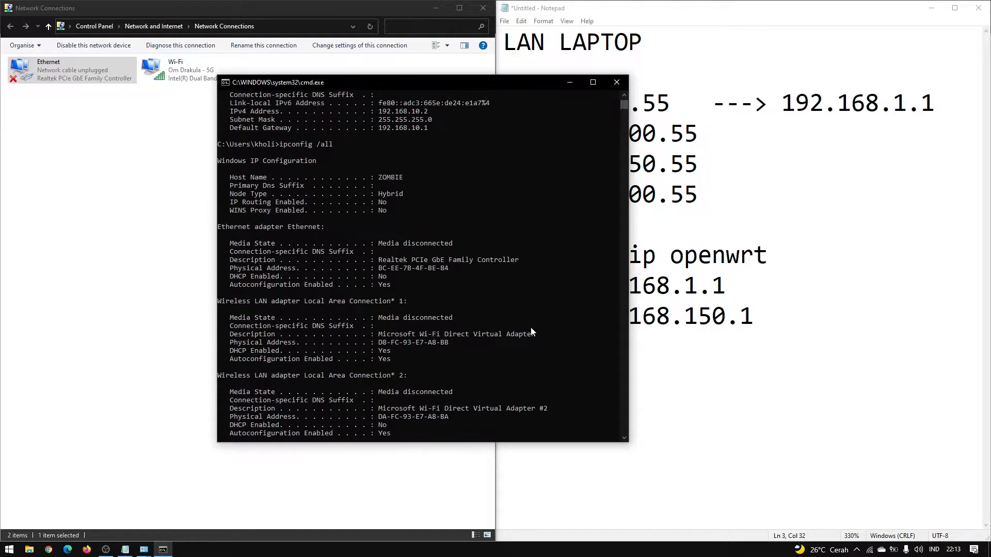
scroll(531, 330, "up", 11)
scroll(531, 332, "down", 11)
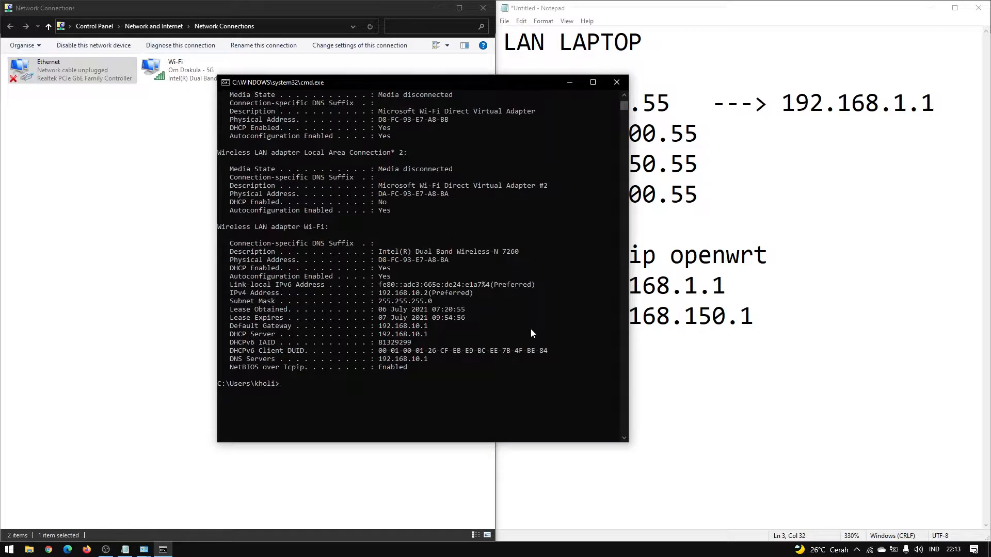
scroll(532, 332, "down", 4)
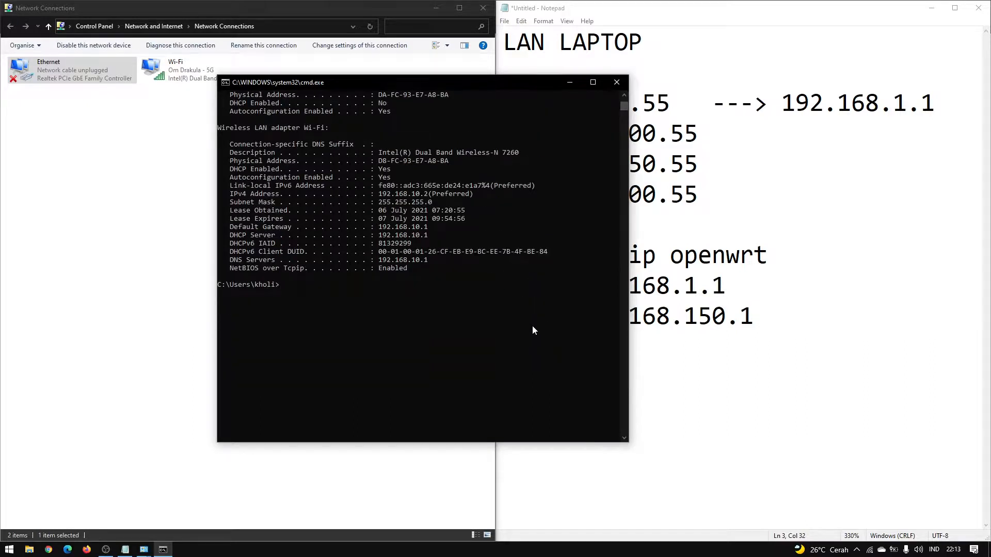
left_click(615, 82)
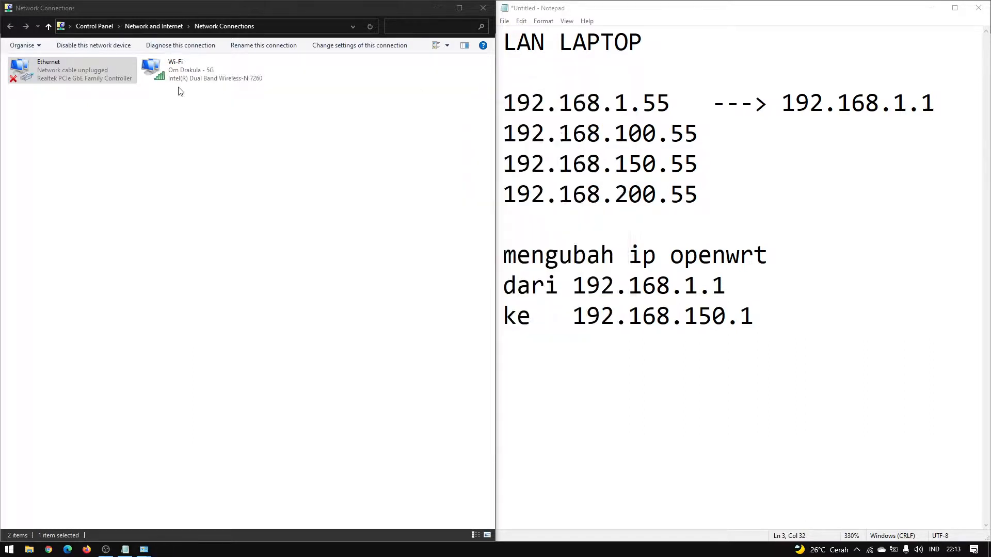
Step: Reopen the Ethernet adapter's advanced IPv4 settings and examine the list of IP addresses
left_click(100, 81)
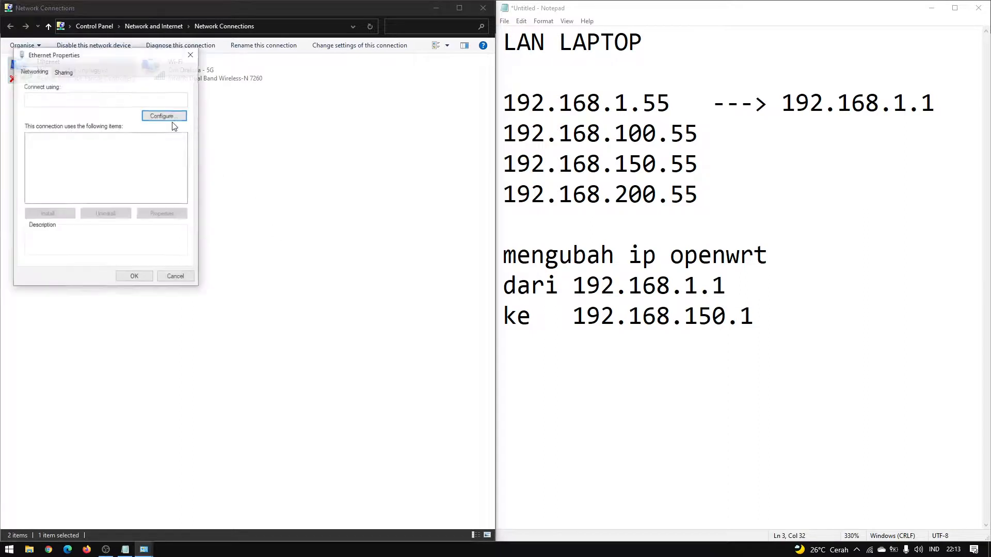
left_click_drag(129, 60, 387, 127)
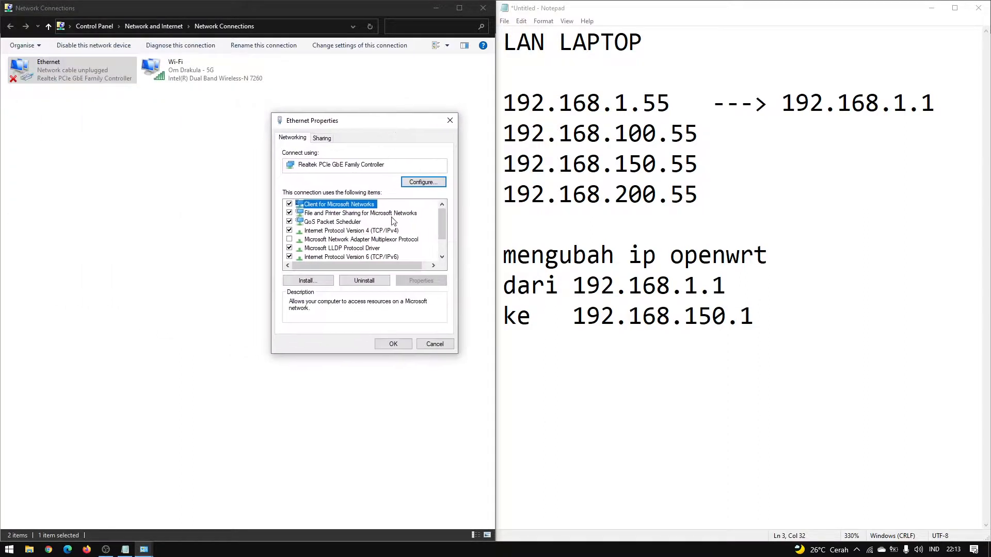
double_click(389, 230)
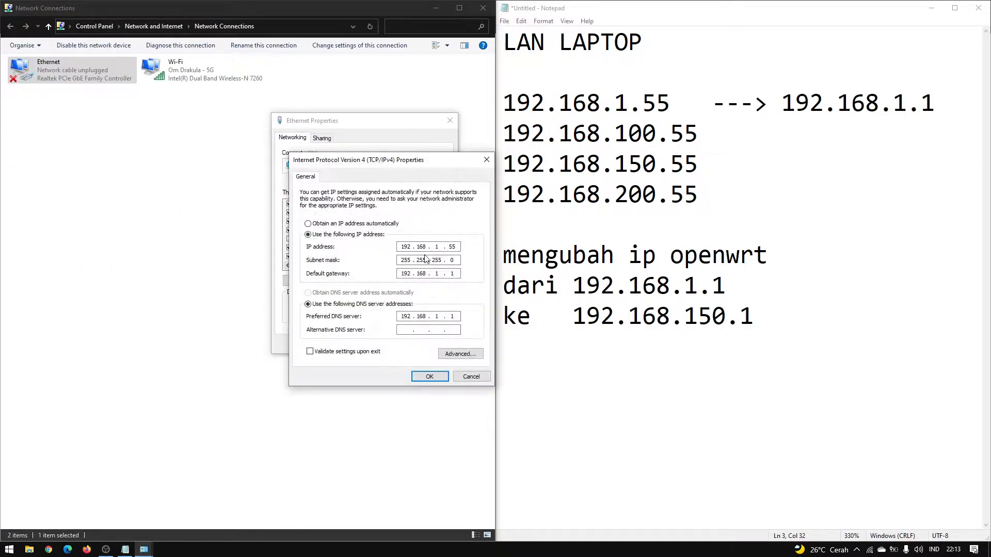
left_click(471, 354)
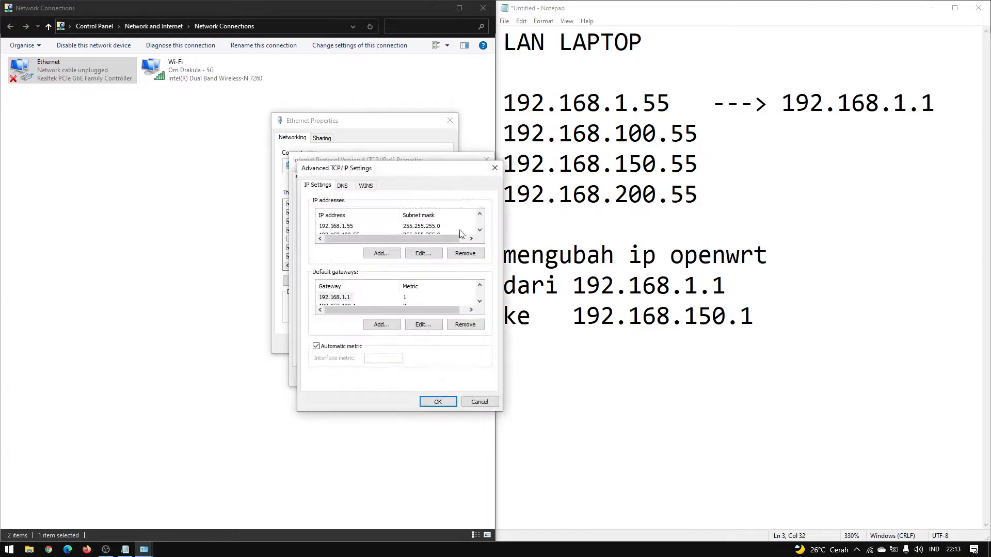
left_click(347, 227)
Step: Compare the OpenWrt address plan in the Notepad notes with the adapter's IP address list, selecting the 192.168.200.55 entry
left_click(723, 103)
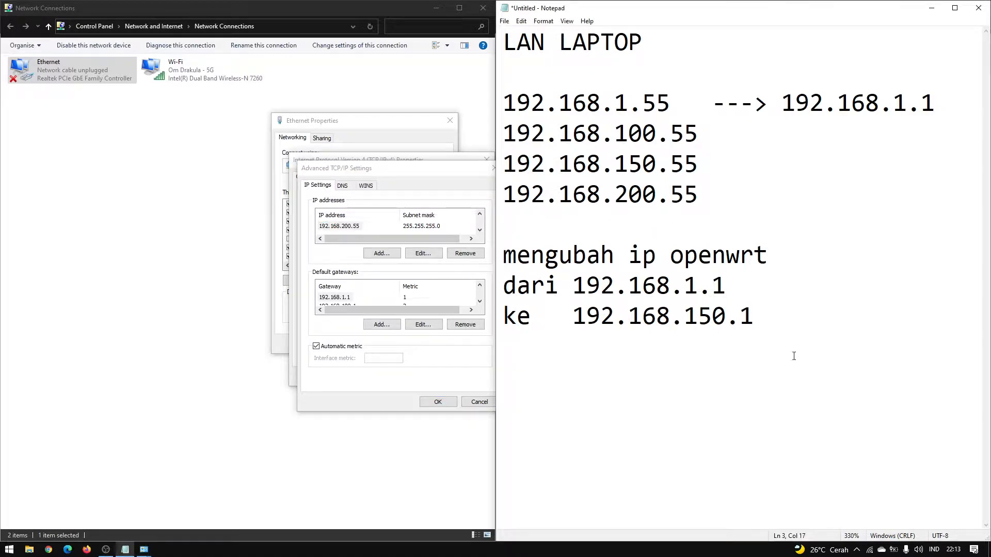
left_click_drag(646, 287, 763, 314)
left_click(764, 314)
left_click(430, 231)
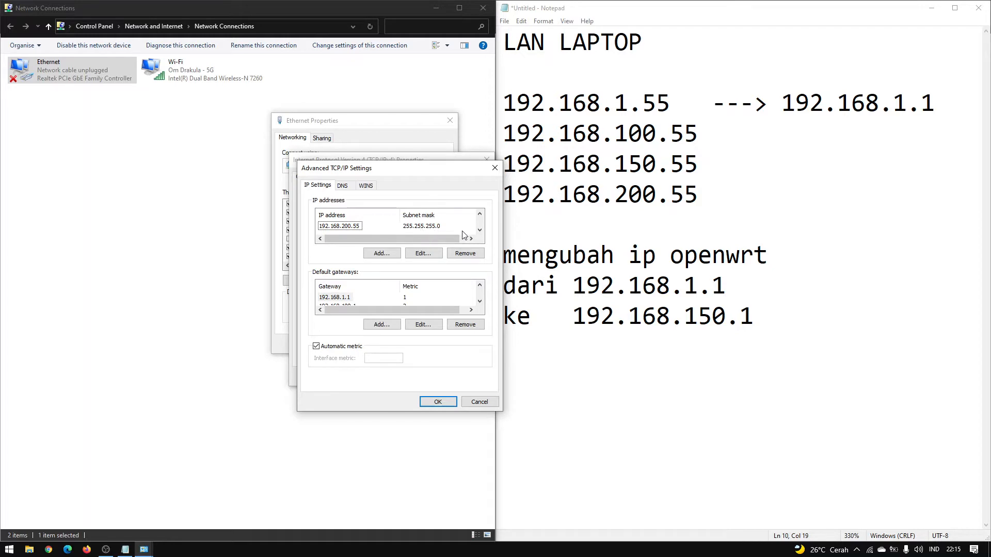
left_click(349, 228)
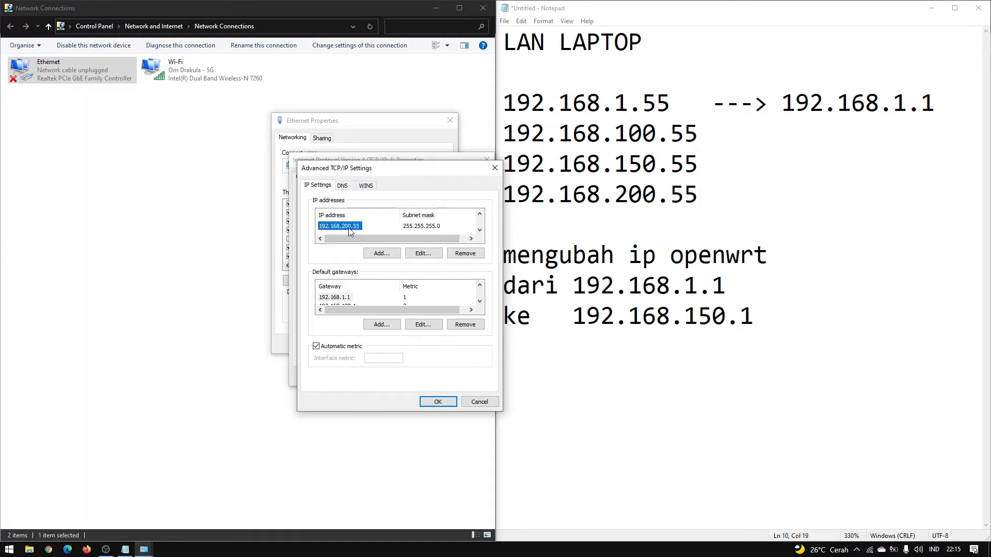